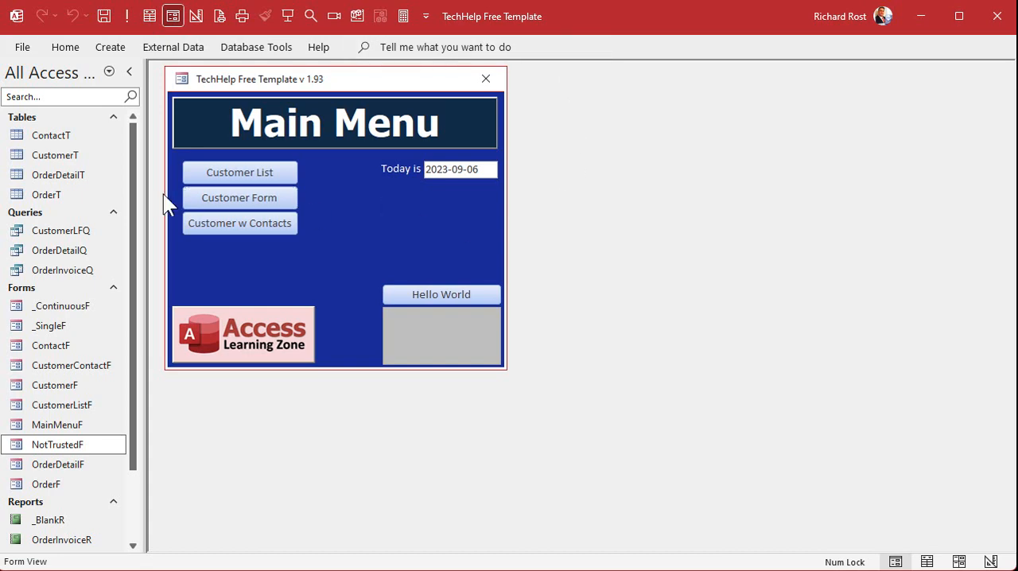
- Export the CustomerT table to CustomerT.xlsx in Documents as an Excel Workbook, without formatting and without saving the export steps
{"action": "double_click", "coordinate": [44, 153]}
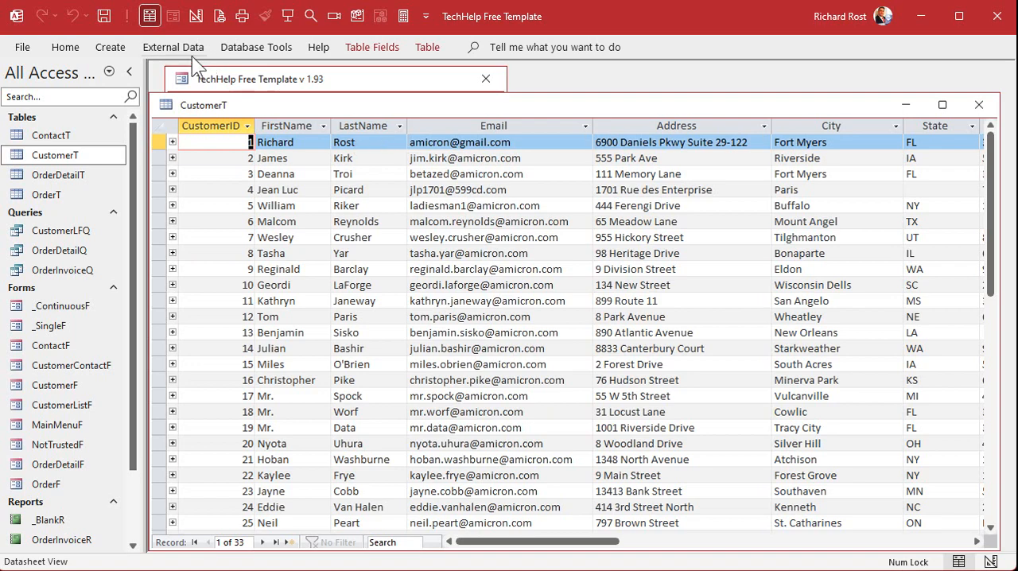
{"action": "left_click", "coordinate": [169, 48]}
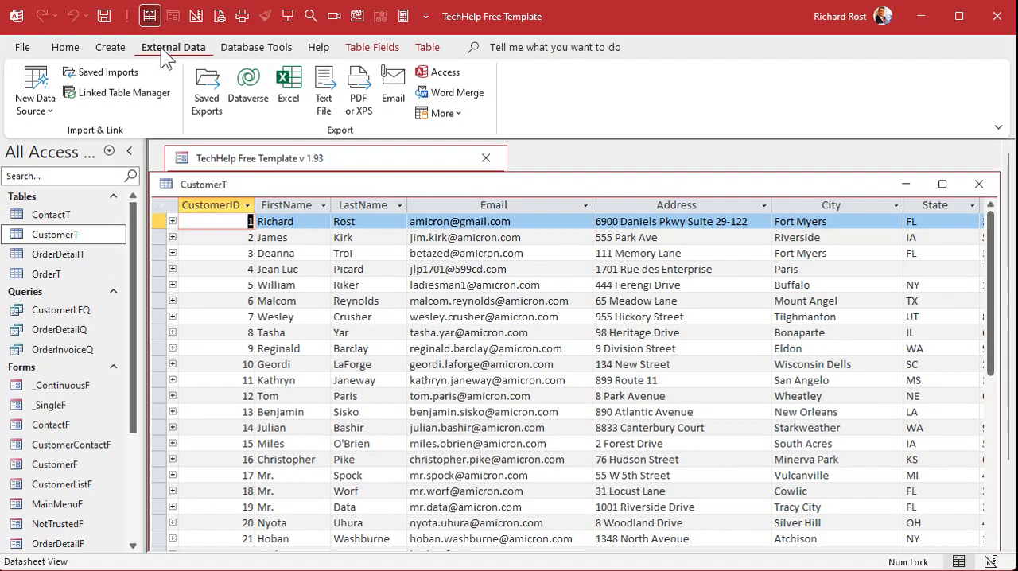
{"action": "left_click", "coordinate": [160, 48]}
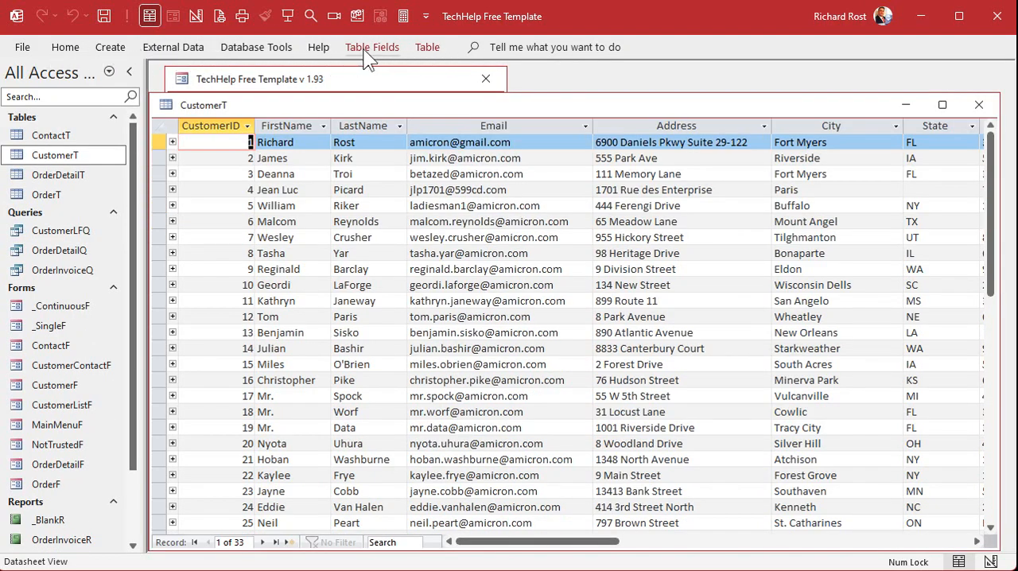
{"action": "left_click", "coordinate": [165, 46]}
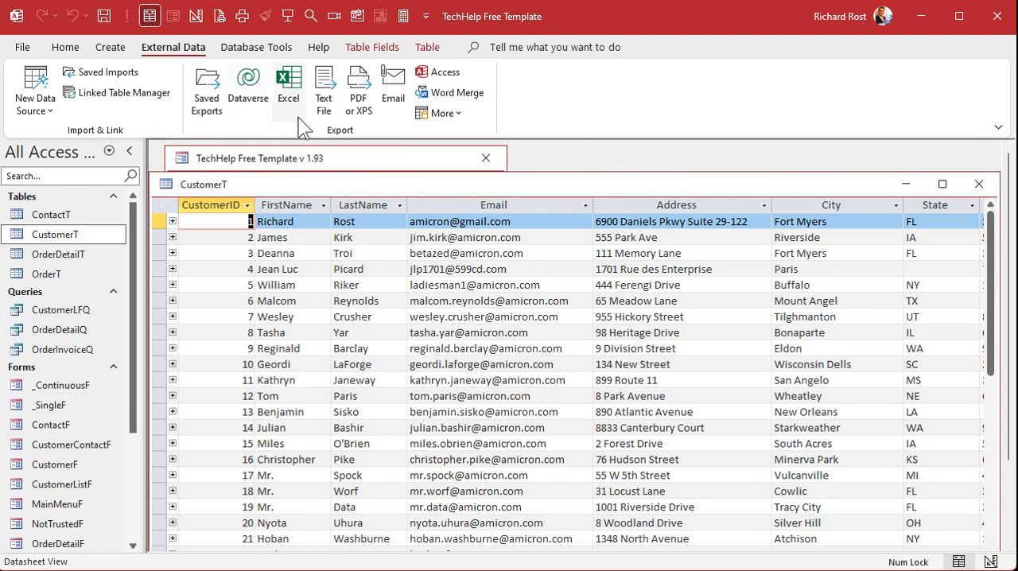
{"action": "left_click", "coordinate": [286, 89]}
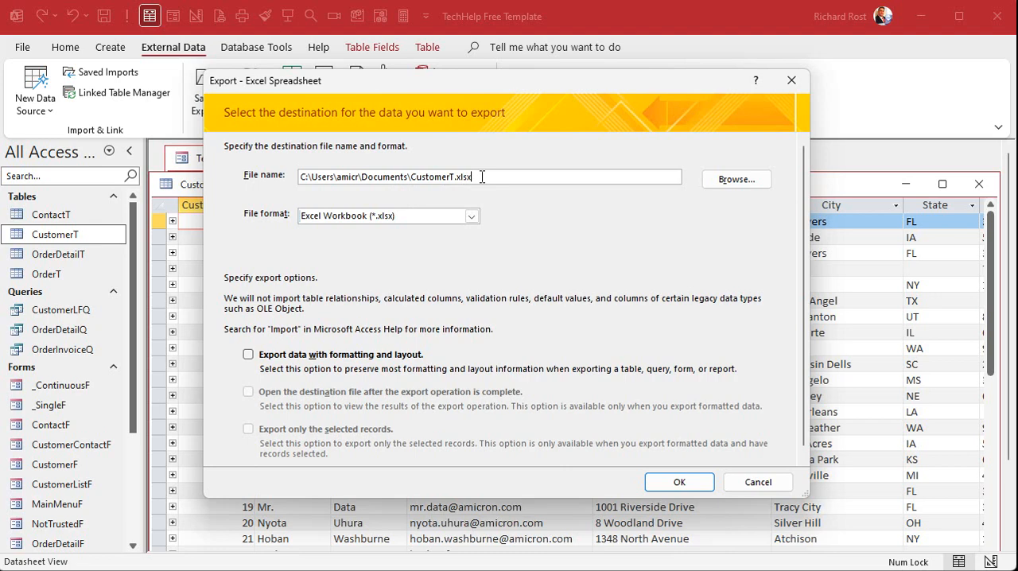
{"action": "left_click", "coordinate": [471, 216]}
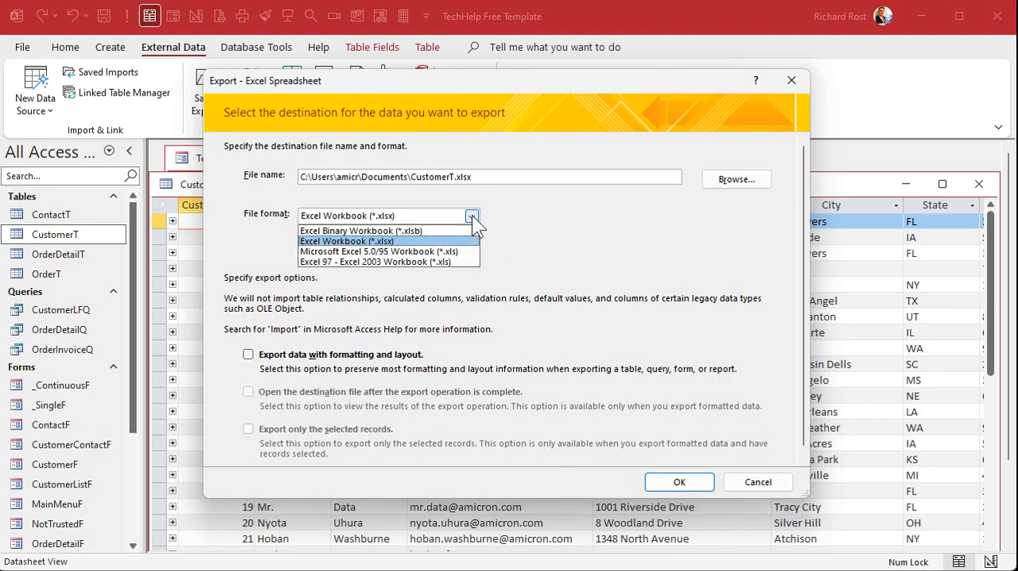
{"action": "left_click", "coordinate": [472, 216]}
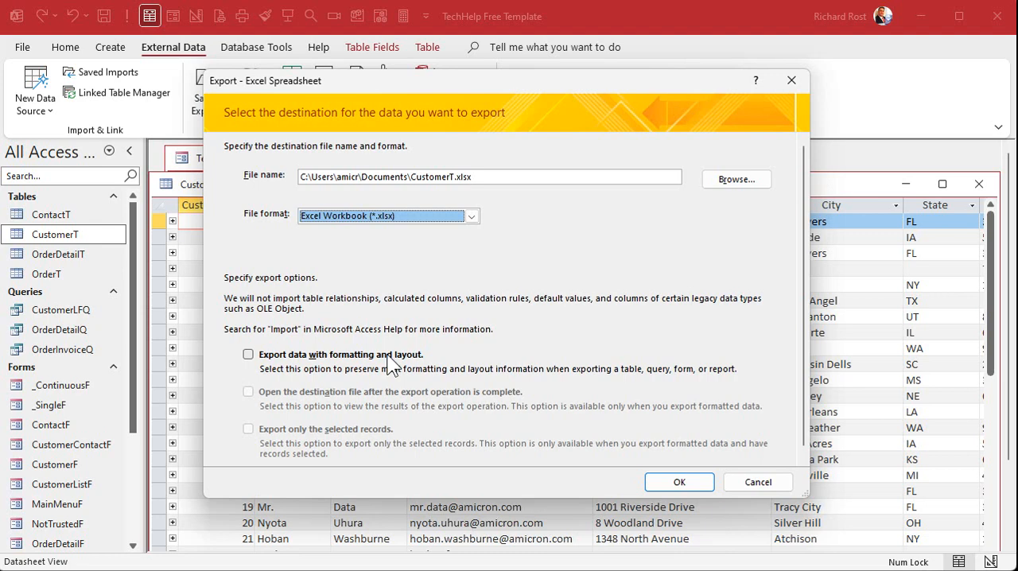
{"action": "left_click", "coordinate": [682, 483]}
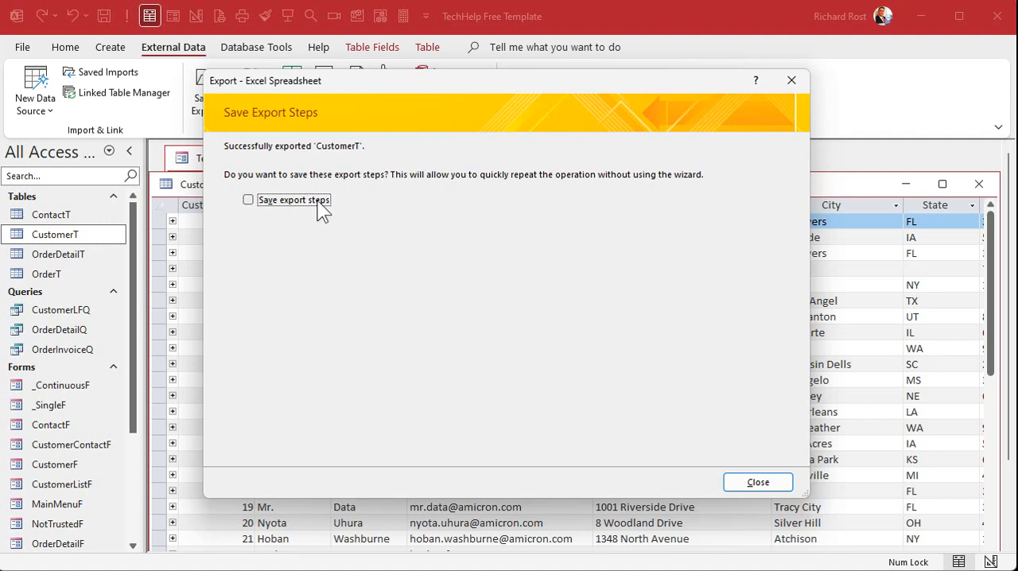
{"action": "left_click", "coordinate": [743, 481]}
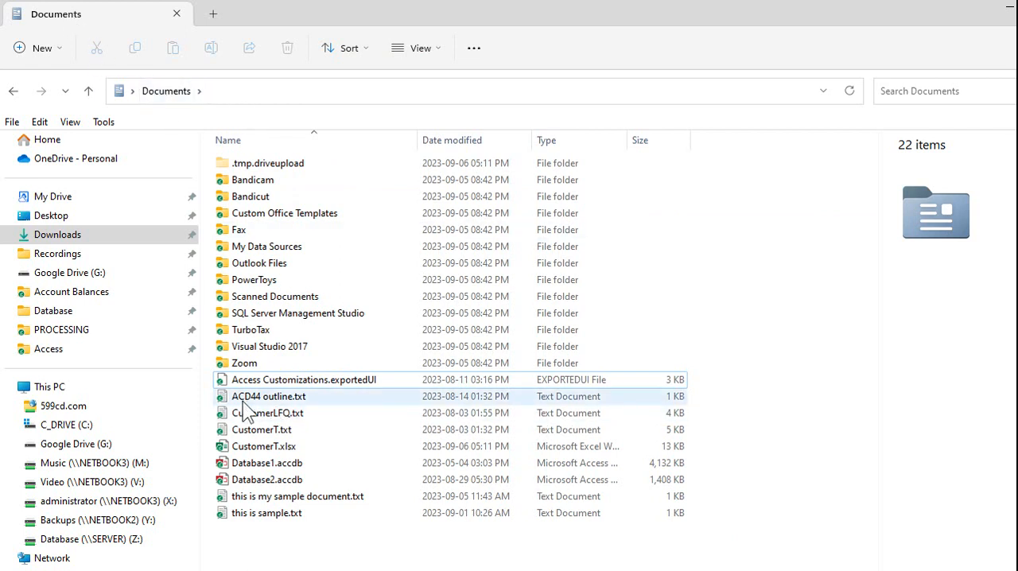
- Open the exported CustomerT.xlsx from Documents in Excel, inspect it with the CustomerSince column autofitted, and close it without saving
{"action": "left_click", "coordinate": [246, 449]}
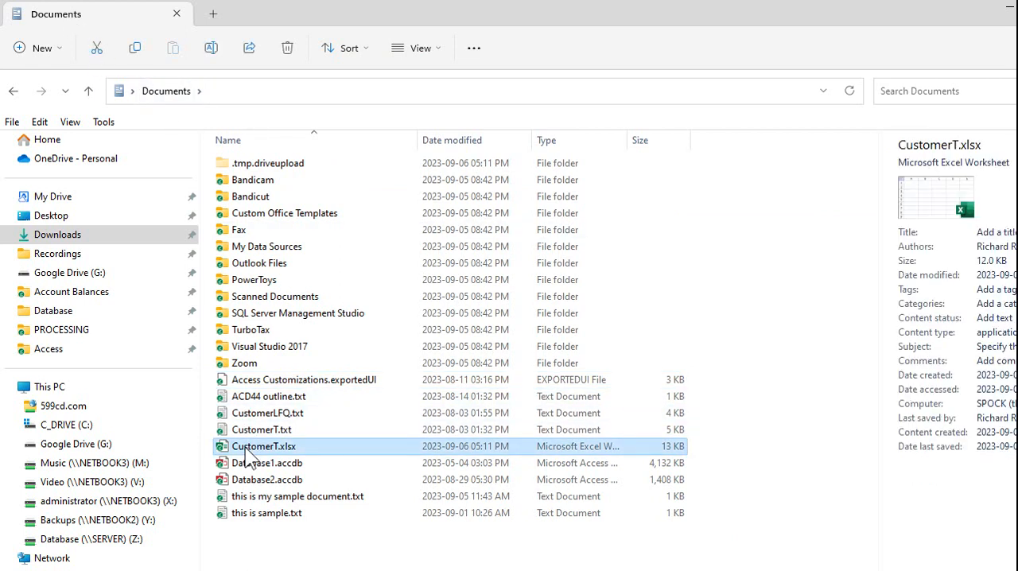
{"action": "double_click", "coordinate": [247, 455]}
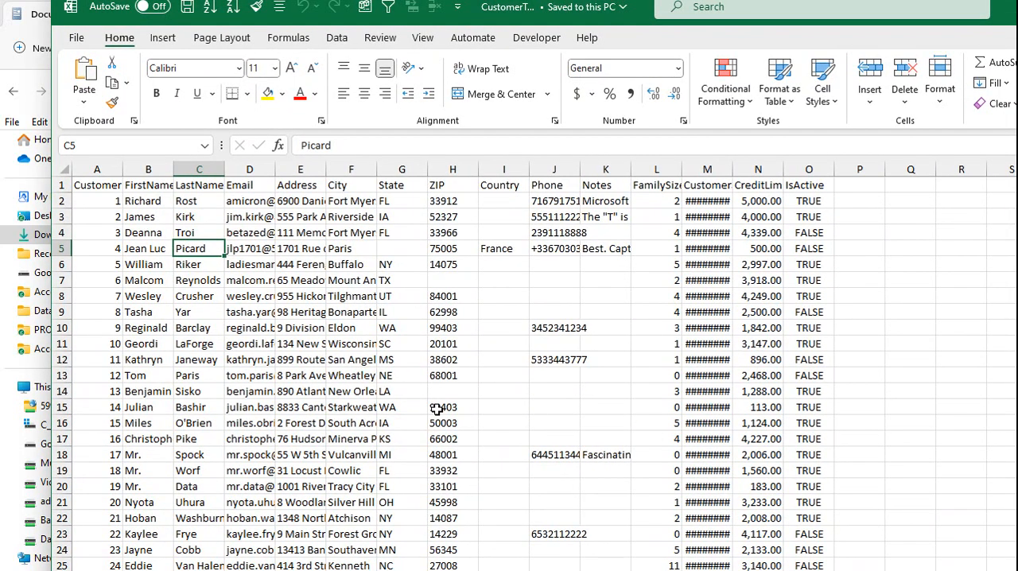
{"action": "double_click", "coordinate": [734, 169]}
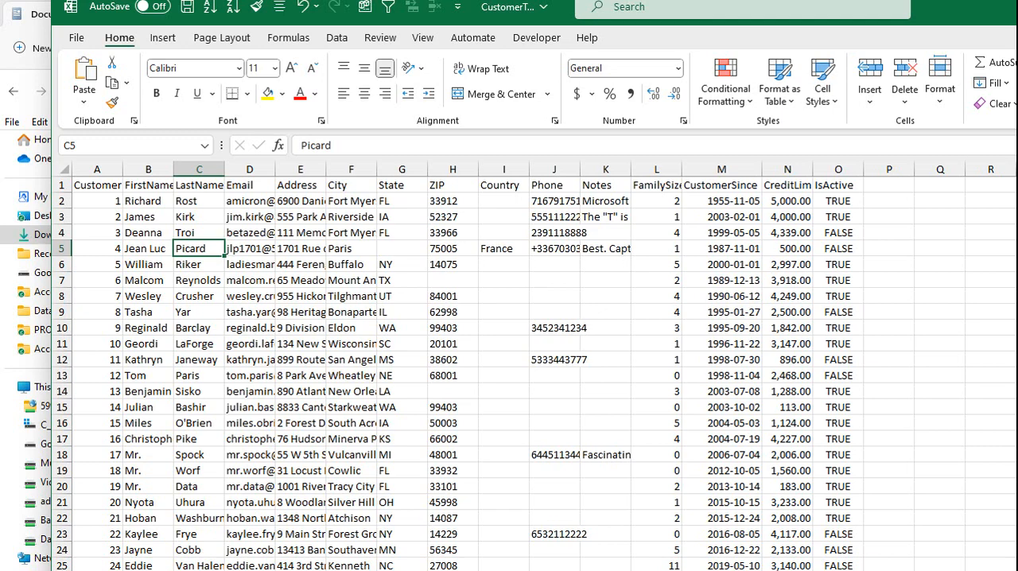
{"action": "key", "text": "ctrl+w"}
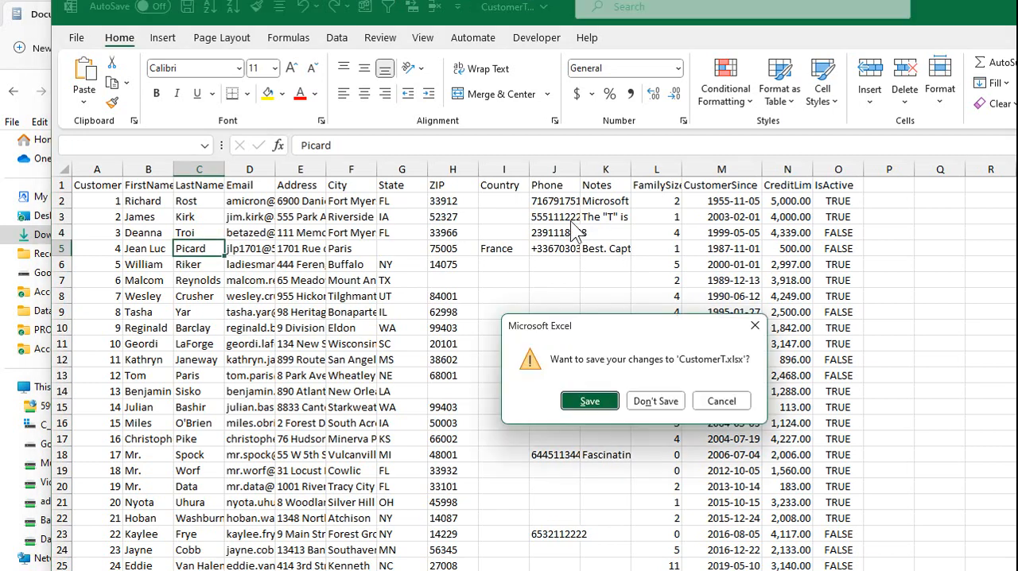
{"action": "left_click", "coordinate": [650, 401]}
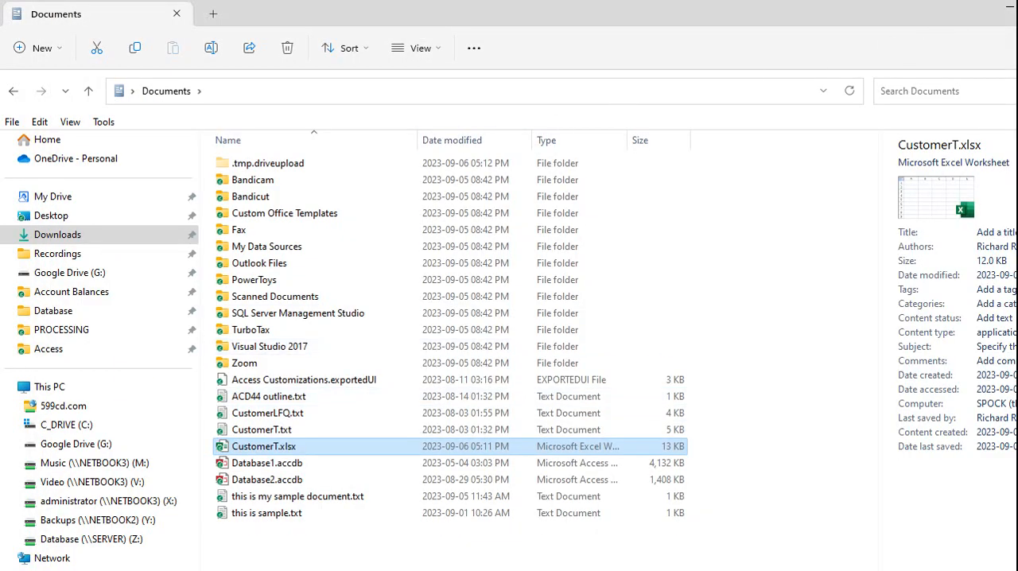
{"action": "left_click", "coordinate": [1009, 8]}
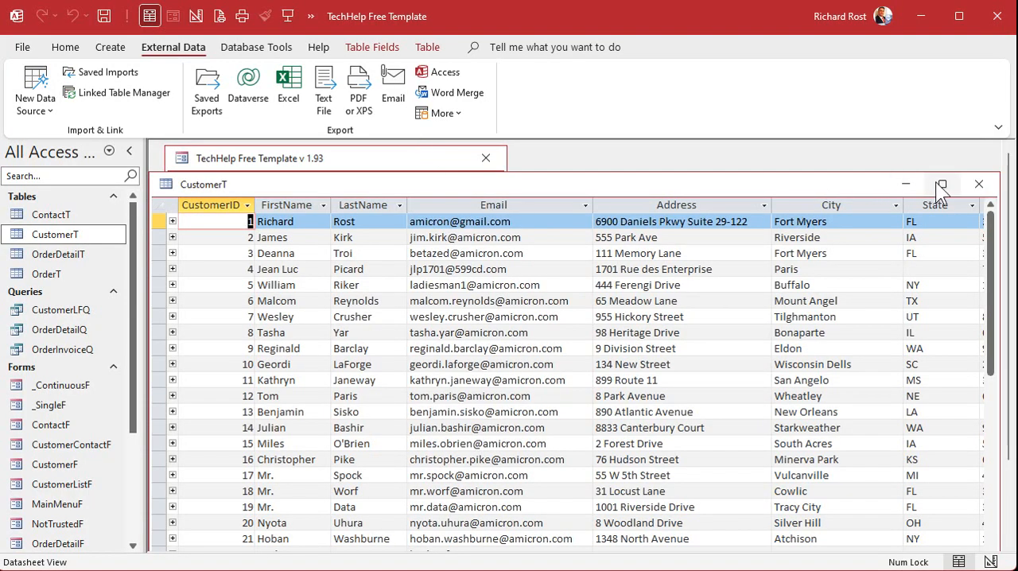
- Close the CustomerT datasheet and start a new query in design view based on the CustomerT table
{"action": "left_click", "coordinate": [979, 183]}
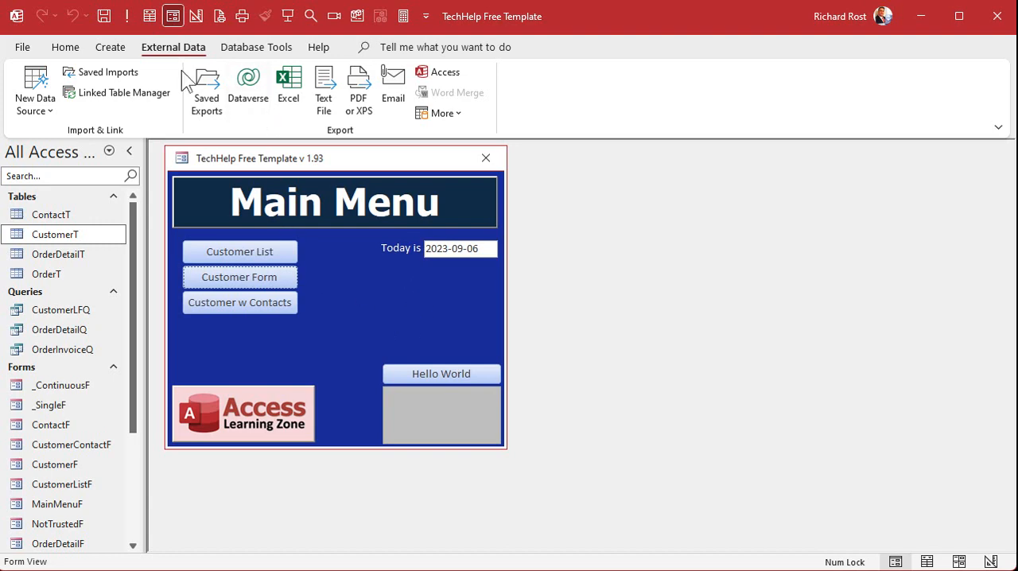
{"action": "left_click", "coordinate": [110, 47]}
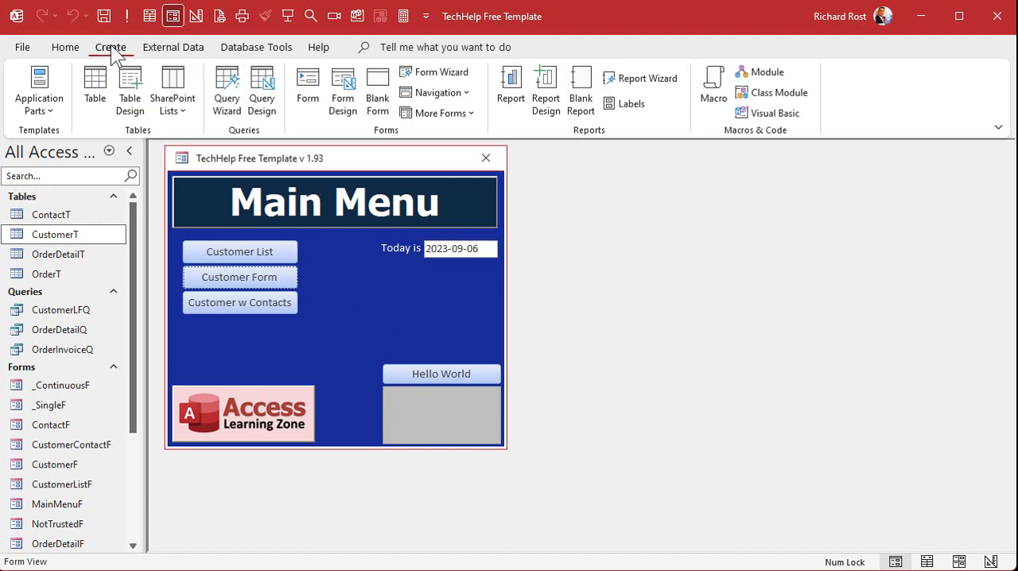
{"action": "left_click", "coordinate": [262, 92]}
{"action": "double_click", "coordinate": [861, 265]}
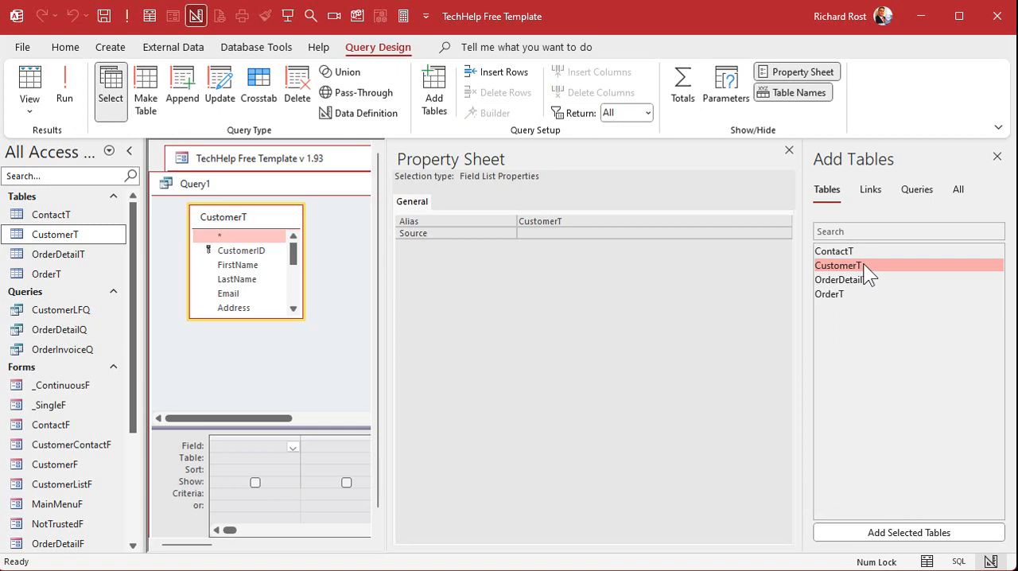
{"action": "left_click", "coordinate": [864, 249]}
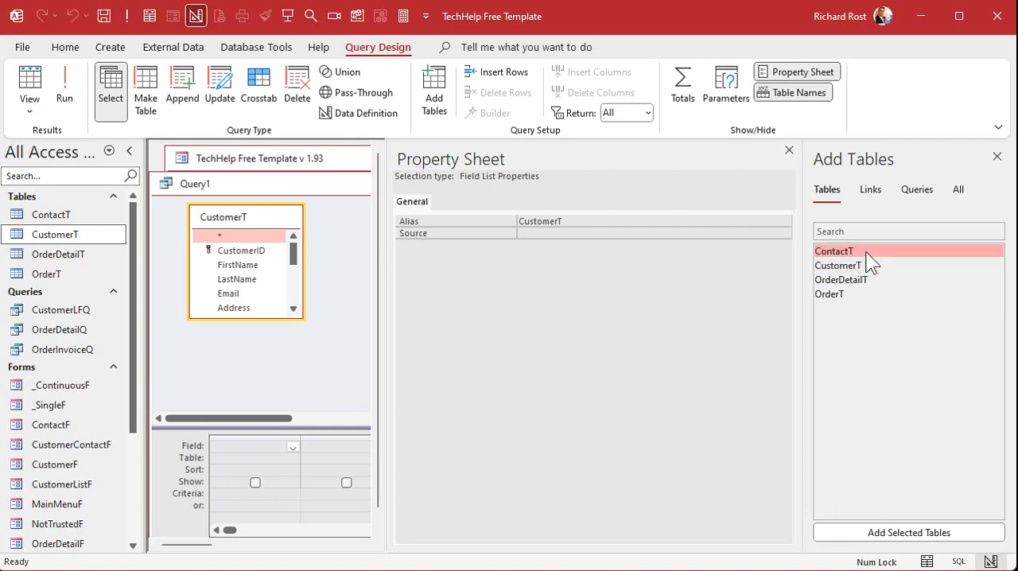
{"action": "left_click", "coordinate": [862, 297]}
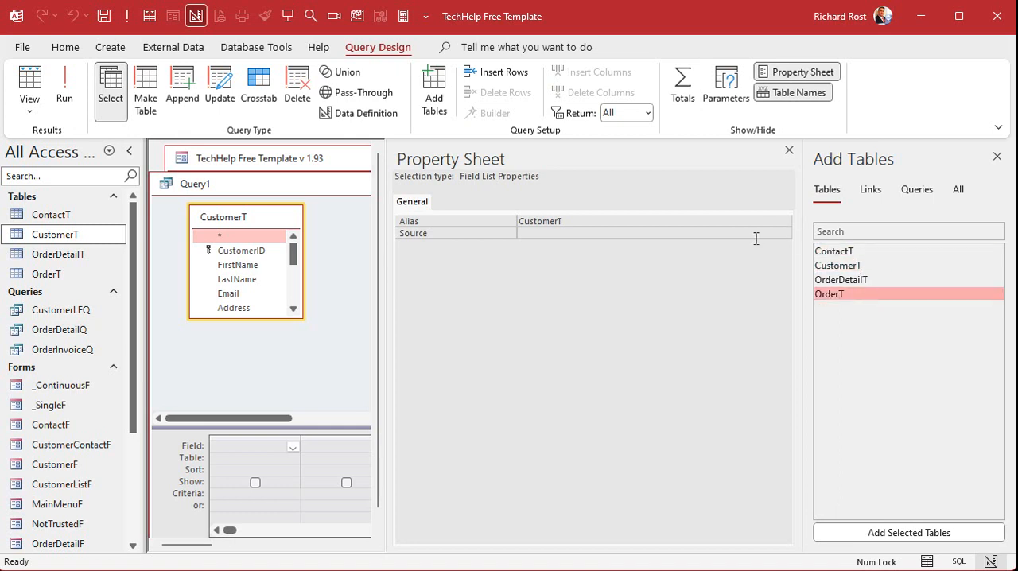
- Clear the table list and property sheet away from the query design, and enlarge the CustomerT field list
{"action": "left_click", "coordinate": [997, 157]}
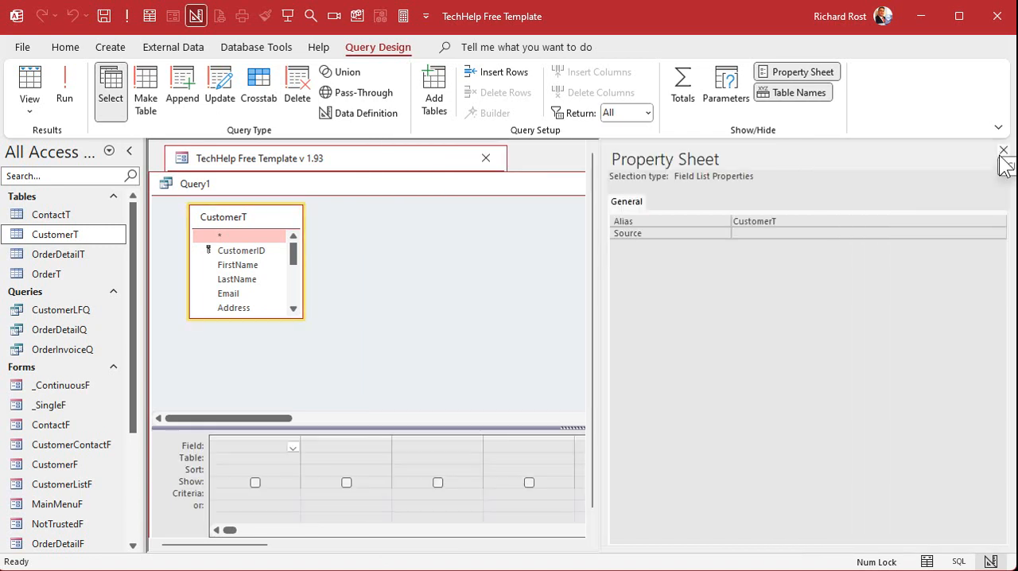
{"action": "left_click", "coordinate": [1000, 155]}
{"action": "left_click_drag", "start_coordinate": [303, 318], "coordinate": [369, 394]}
{"action": "left_click_drag", "start_coordinate": [397, 191], "coordinate": [404, 163]}
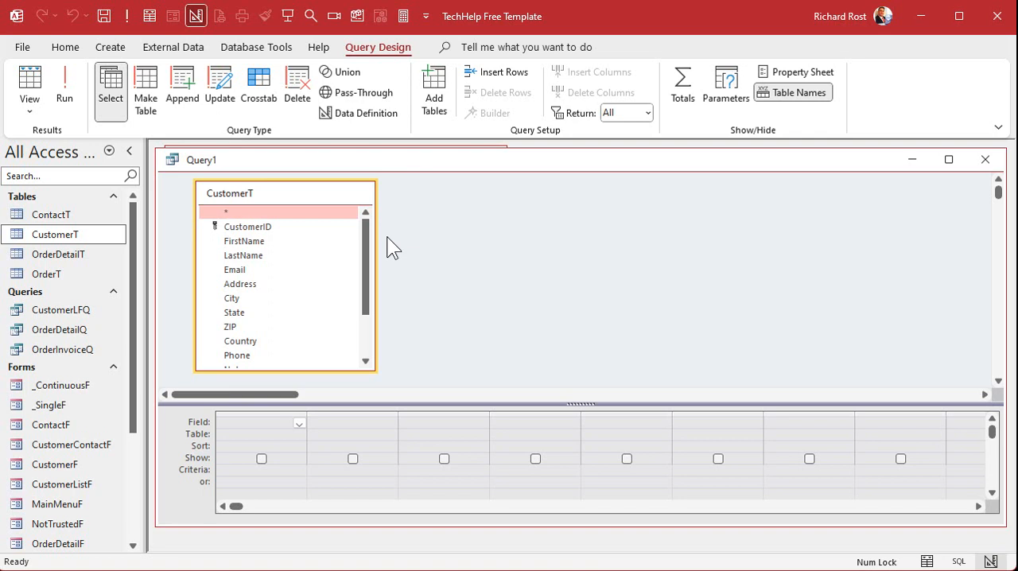
- Add the CustomerID, FirstName, LastName, Email and Phone fields from CustomerT to the query grid together
{"action": "left_click", "coordinate": [279, 229]}
{"action": "left_click", "coordinate": [274, 242], "text": "shift"}
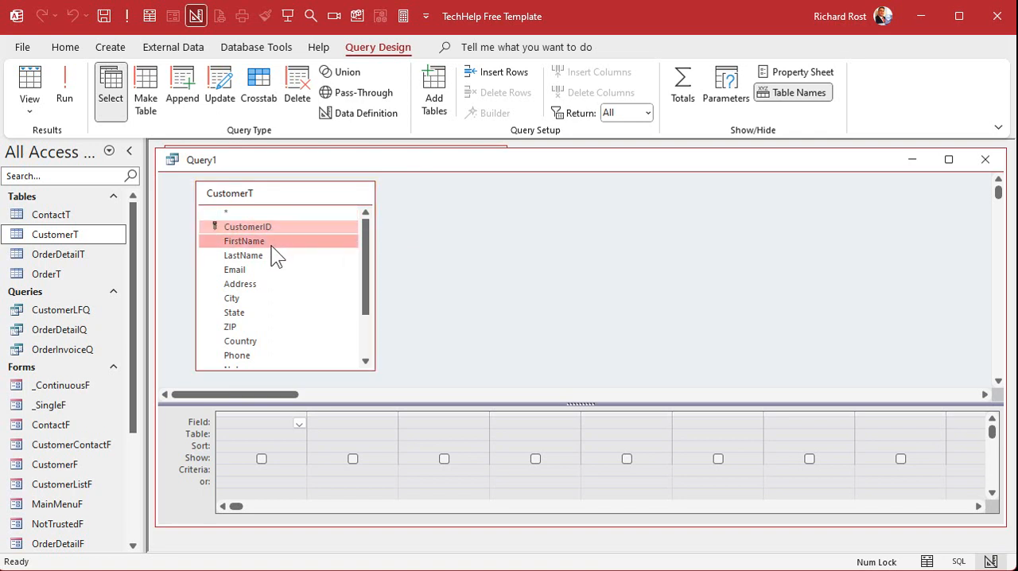
{"action": "left_click", "coordinate": [274, 256], "text": "shift"}
{"action": "left_click", "coordinate": [272, 271], "text": "shift"}
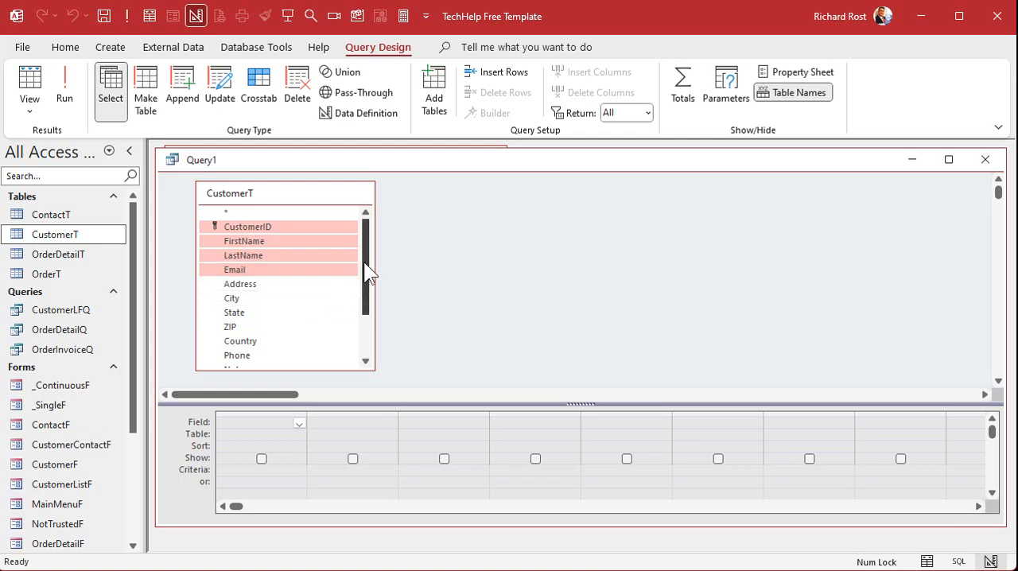
{"action": "left_click", "coordinate": [252, 357], "text": "ctrl"}
{"action": "left_click_drag", "start_coordinate": [364, 270], "coordinate": [361, 341]}
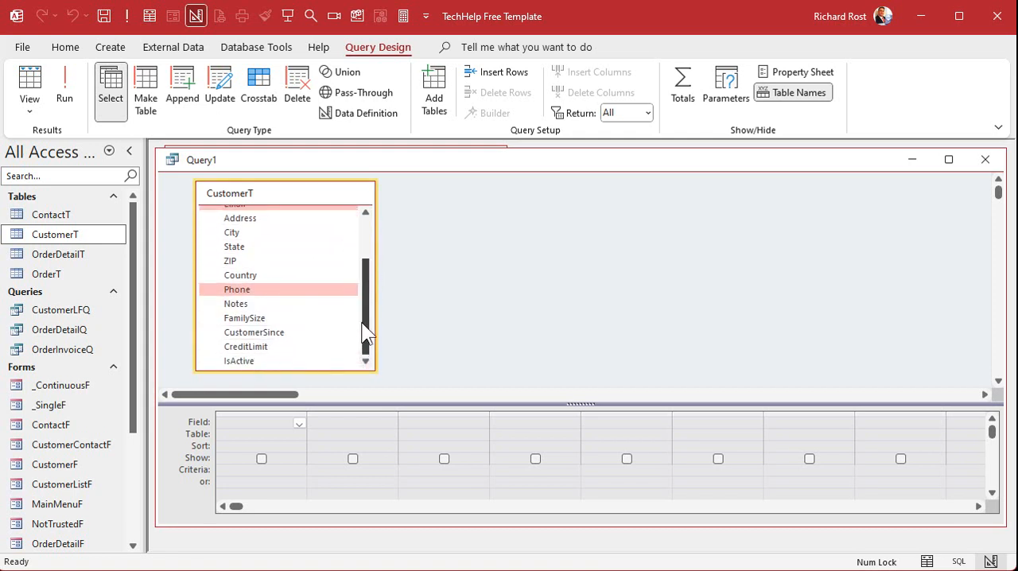
{"action": "left_click_drag", "start_coordinate": [362, 334], "coordinate": [367, 254]}
{"action": "left_click_drag", "start_coordinate": [279, 248], "coordinate": [274, 429]}
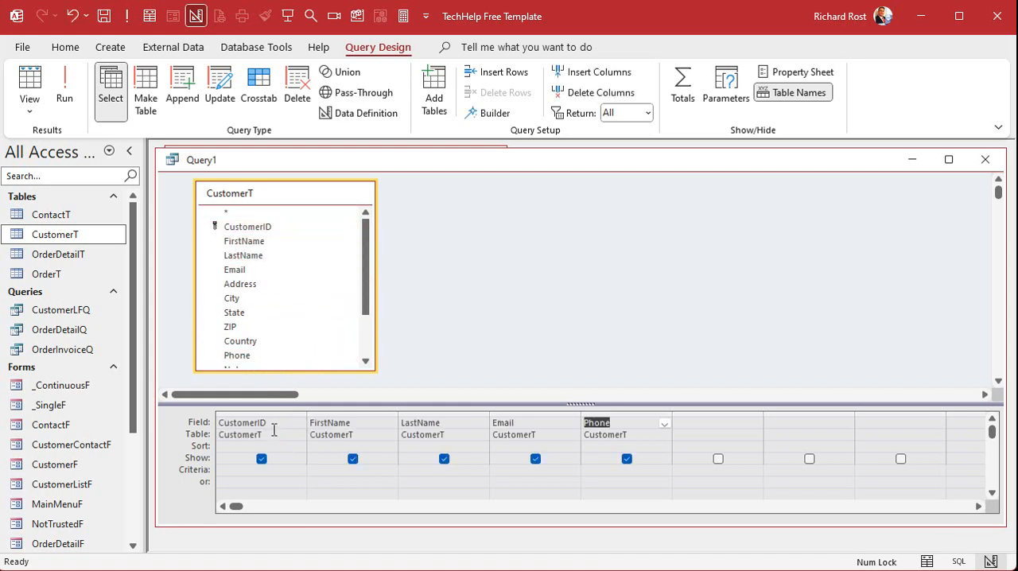
- Move the LastName column ahead of FirstName in the query grid
{"action": "left_click", "coordinate": [438, 414]}
{"action": "left_click", "coordinate": [438, 414]}
{"action": "left_click_drag", "start_coordinate": [434, 412], "coordinate": [354, 407]}
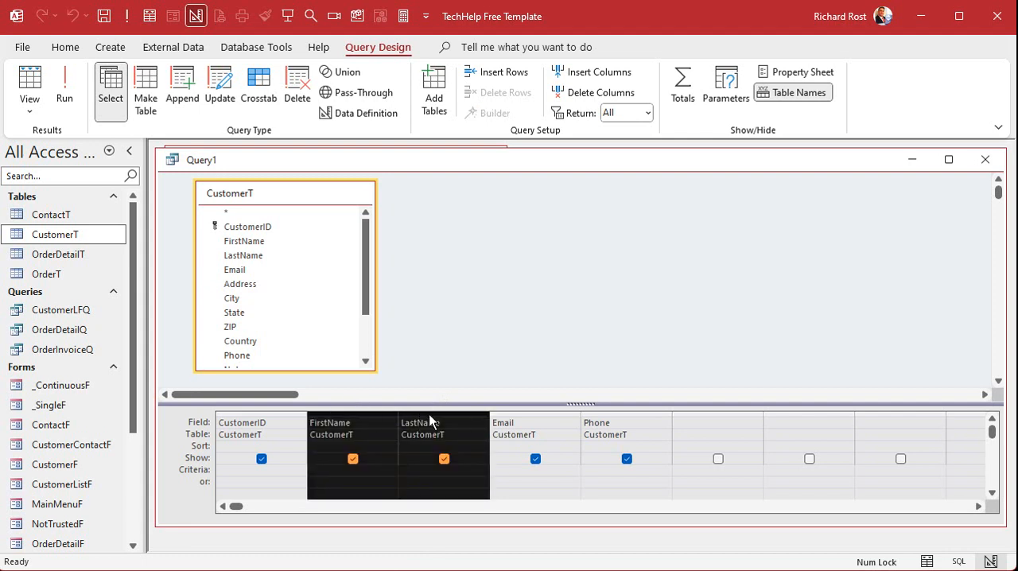
{"action": "left_click", "coordinate": [453, 436]}
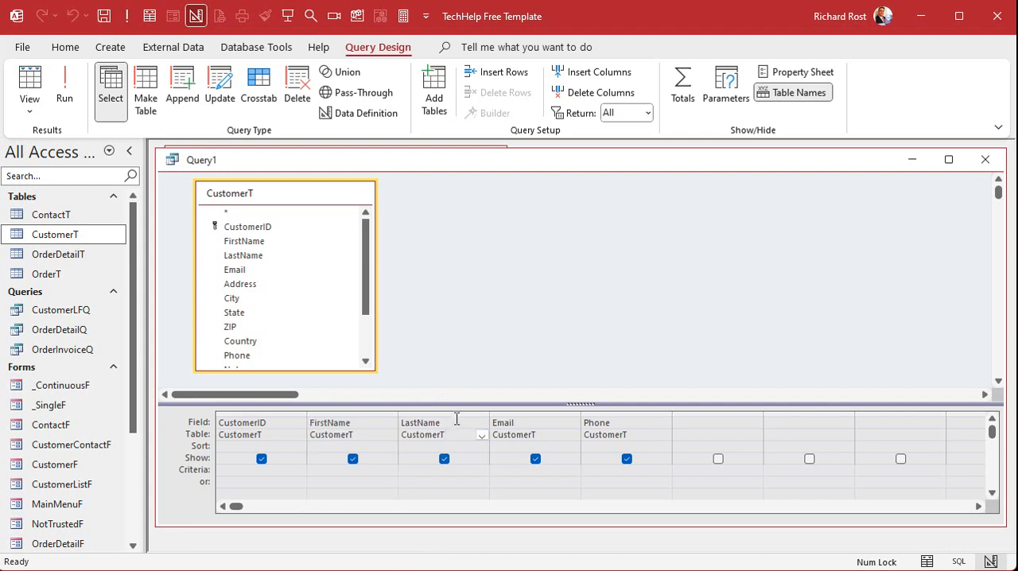
{"action": "left_click", "coordinate": [454, 414]}
{"action": "left_click_drag", "start_coordinate": [454, 414], "coordinate": [367, 424]}
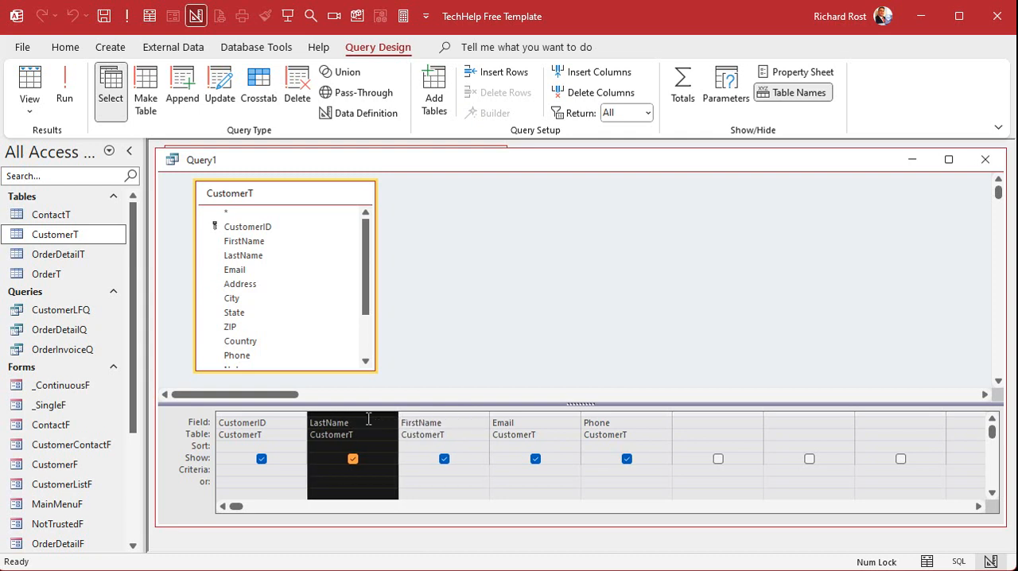
- Sort the query by LastName and by FirstName, both ascending
{"action": "left_click", "coordinate": [391, 447]}
{"action": "left_click", "coordinate": [390, 457]}
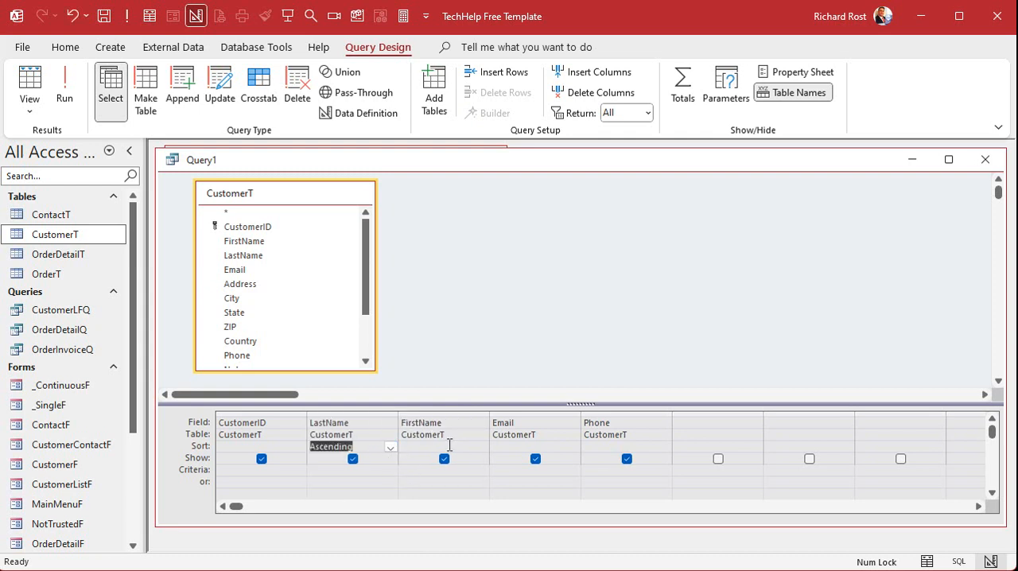
{"action": "left_click", "coordinate": [481, 447]}
{"action": "left_click", "coordinate": [480, 458]}
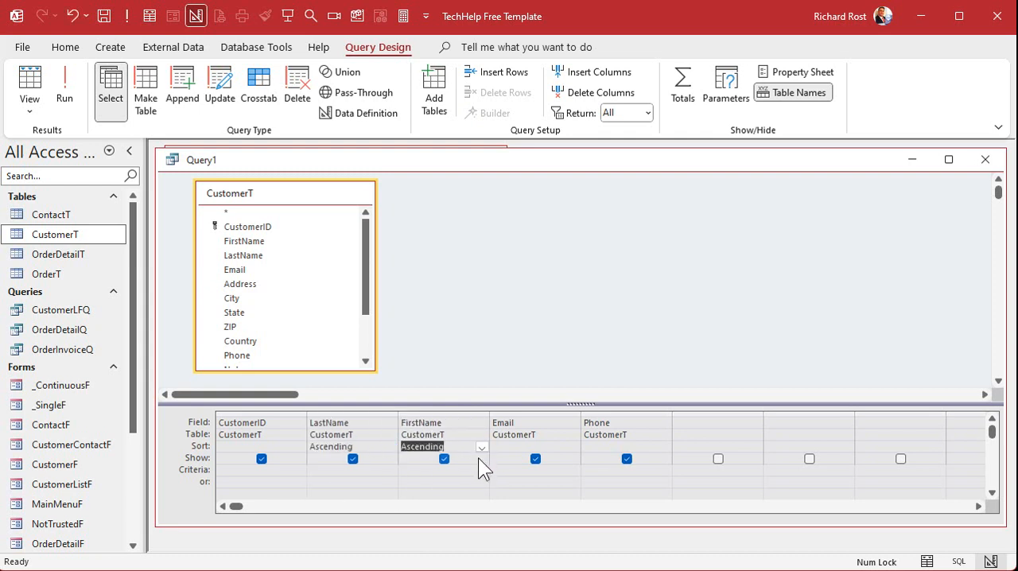
- Add the State field to the query grid and limit it to records with the criterion FL
{"action": "double_click", "coordinate": [257, 314]}
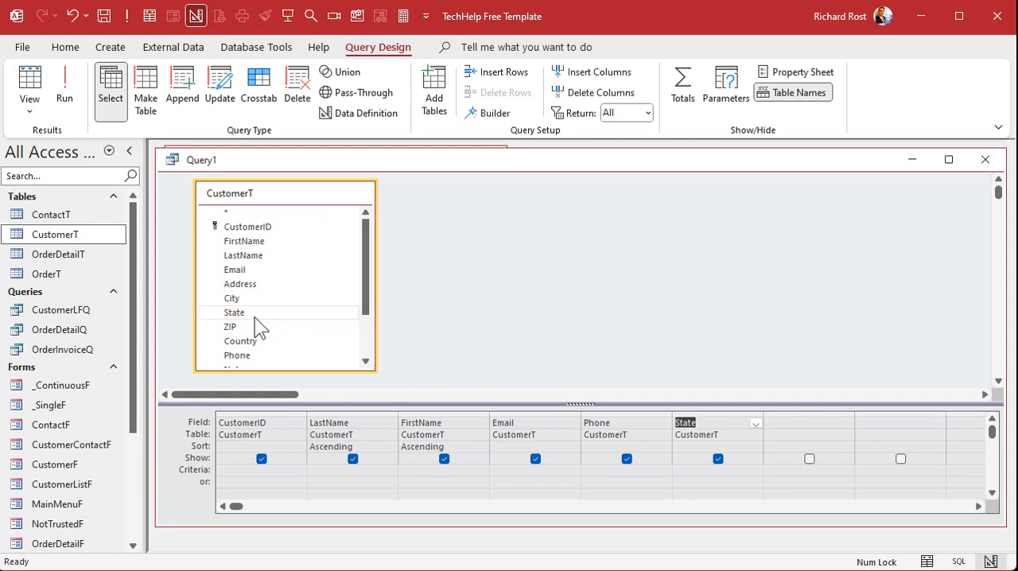
{"action": "left_click", "coordinate": [695, 468]}
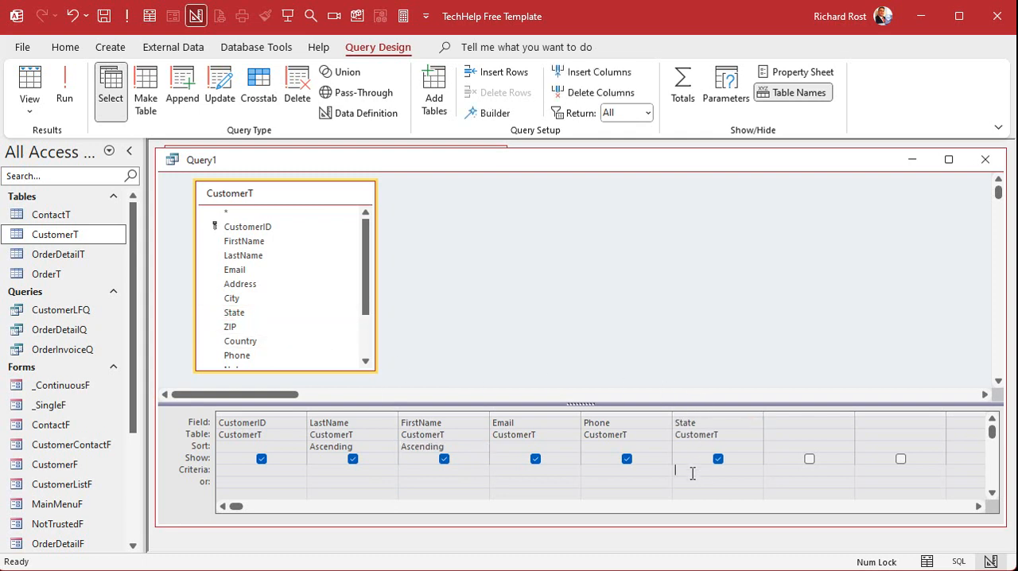
{"action": "type", "text": "FL"}
{"action": "key", "text": "Tab"}
{"action": "left_click", "coordinate": [593, 294]}
- Save the query under the name CustomerFLQ
{"action": "key", "text": "ctrl+s"}
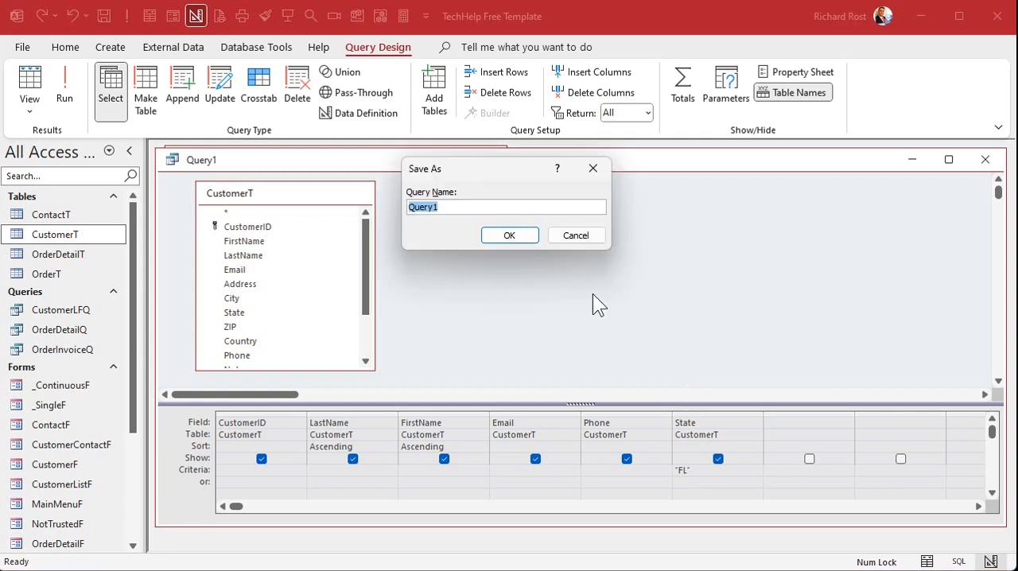
{"action": "type", "text": "CustomerFLQ"}
{"action": "key", "text": "Return"}
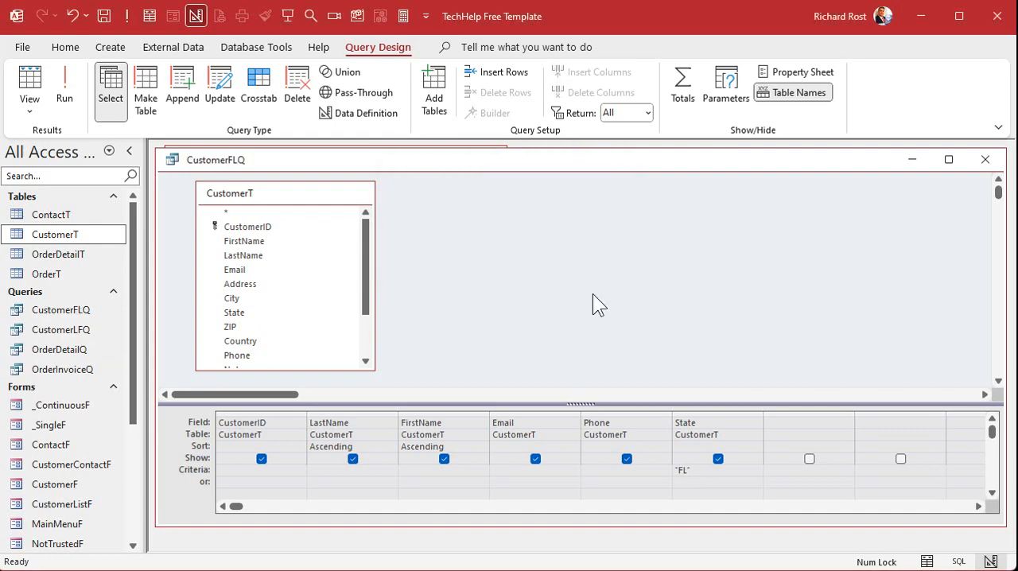
- Run the CustomerFLQ query and export its results to the Excel workbook CustomerFLQ.xlsx in Documents, without saving the export steps
{"action": "left_click", "coordinate": [68, 86]}
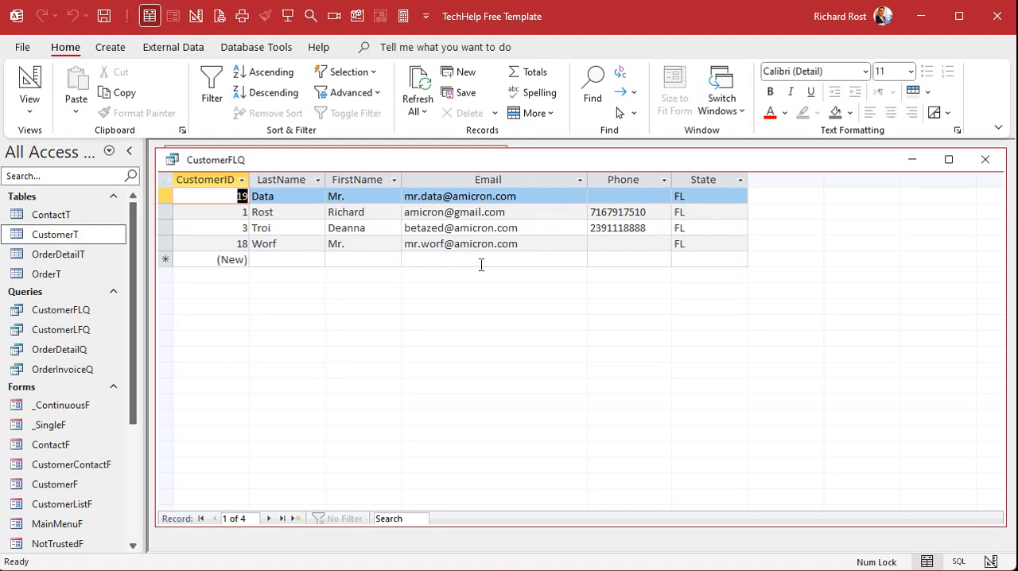
{"action": "left_click", "coordinate": [155, 47]}
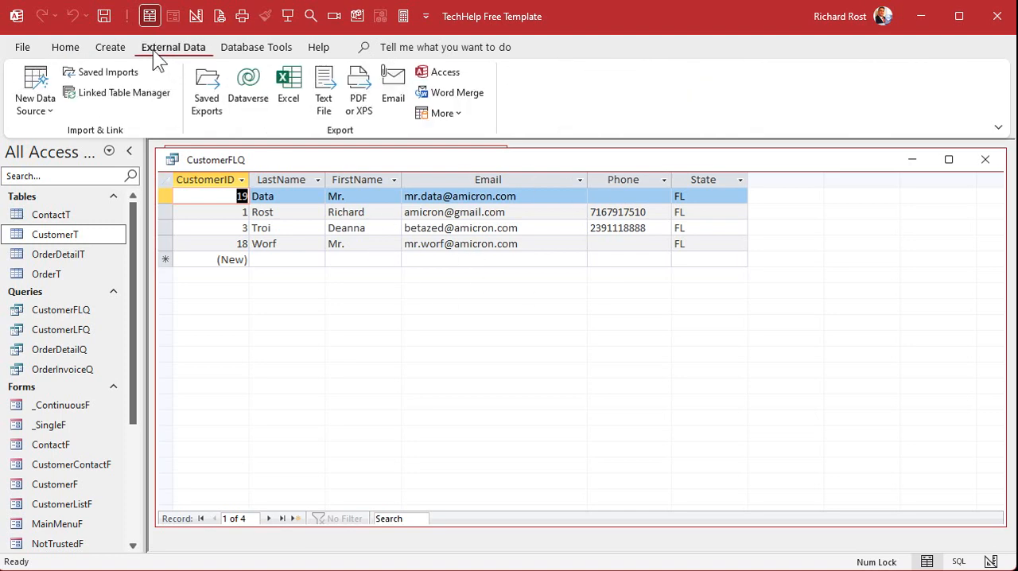
{"action": "left_click", "coordinate": [303, 95]}
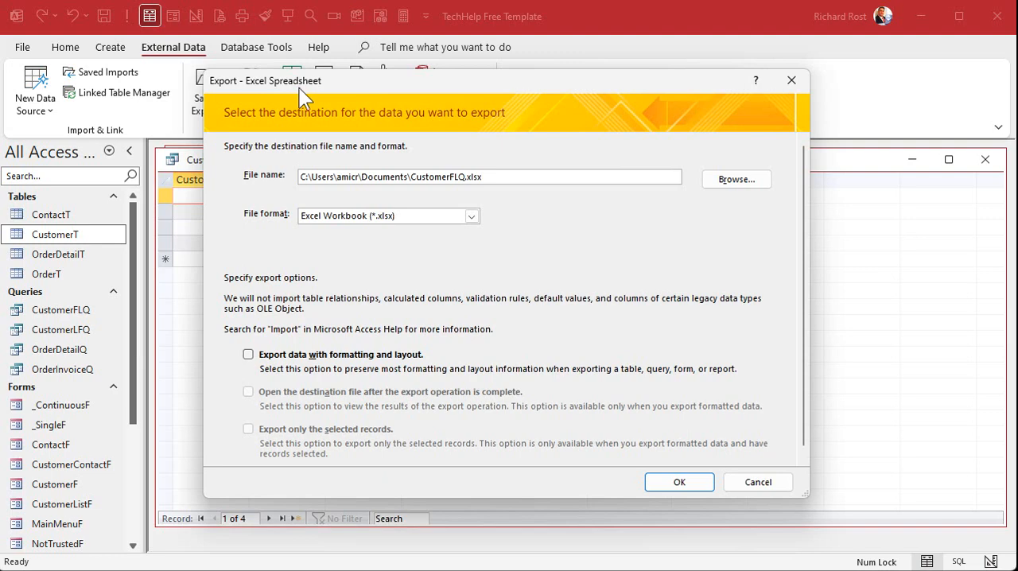
{"action": "left_click", "coordinate": [692, 482]}
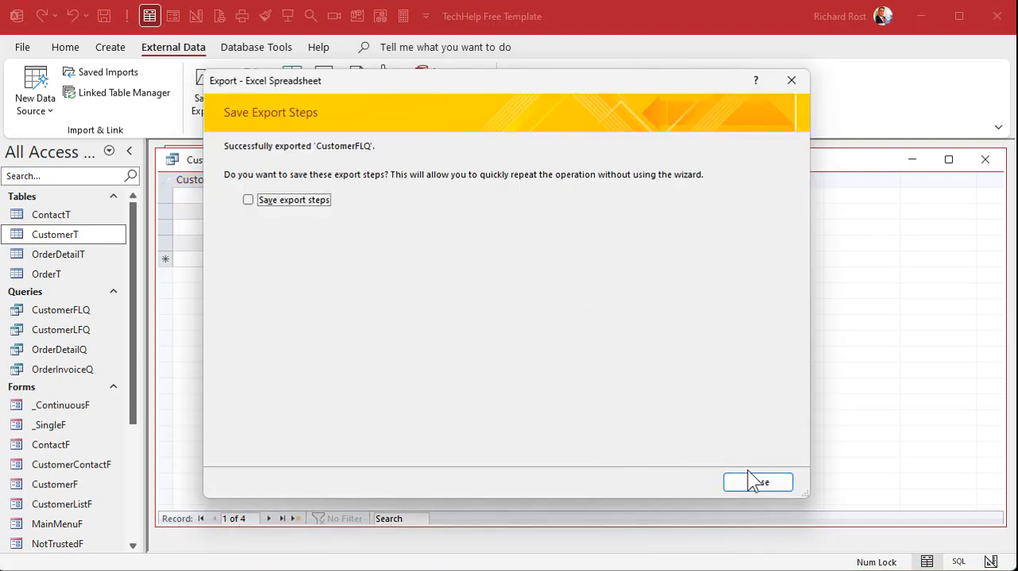
{"action": "left_click", "coordinate": [755, 483]}
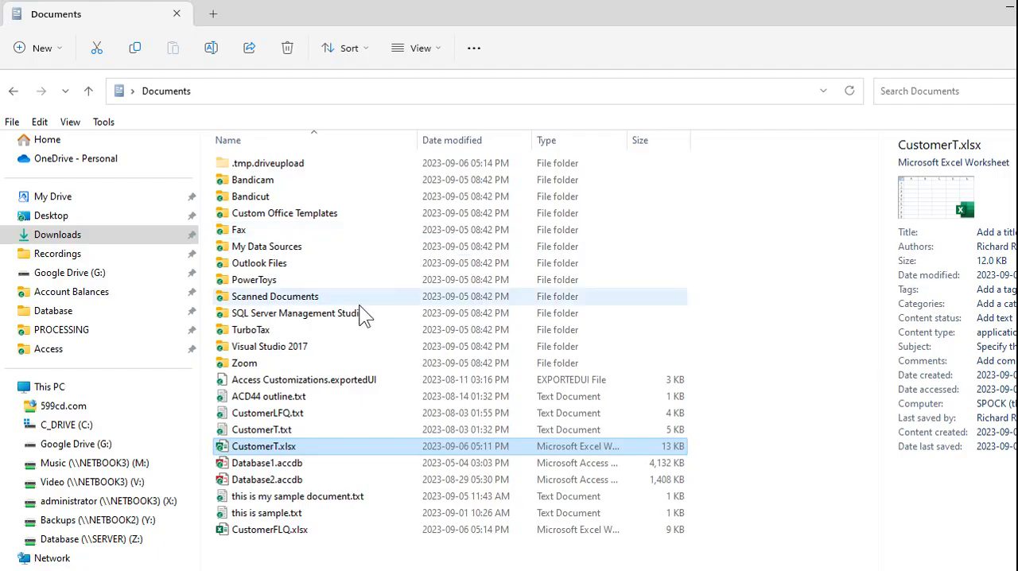
- Open CustomerFLQ.xlsx from the Documents folder and fit the widths of columns A to F to their contents
{"action": "double_click", "coordinate": [290, 530]}
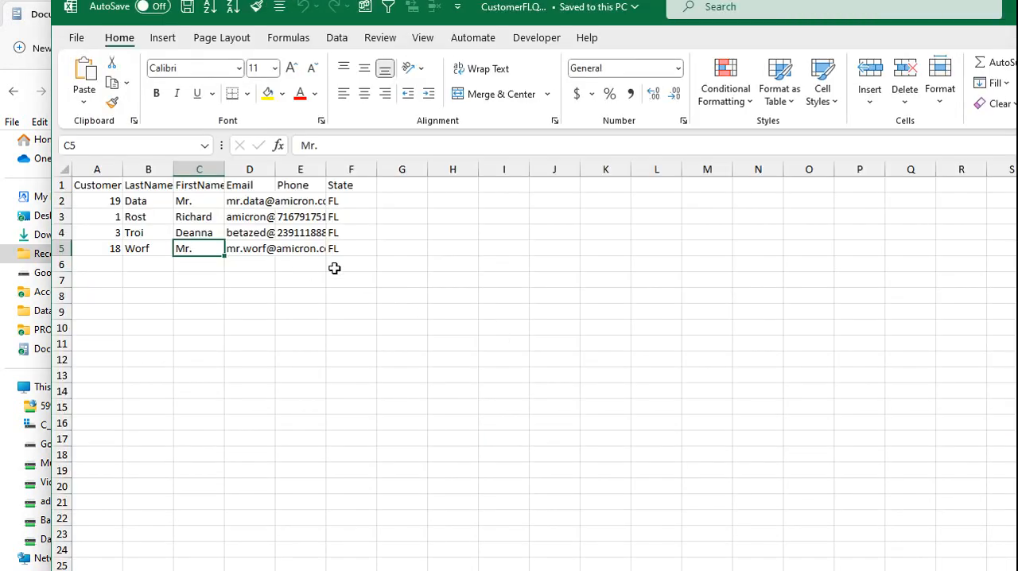
{"action": "left_click_drag", "start_coordinate": [97, 168], "coordinate": [351, 169]}
{"action": "double_click", "coordinate": [279, 168]}
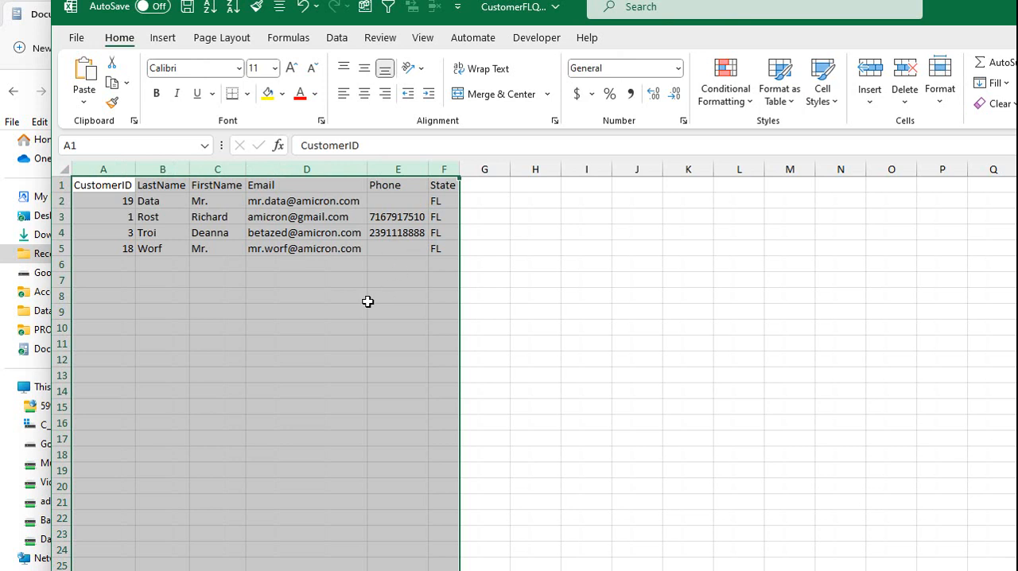
{"action": "left_click", "coordinate": [364, 299]}
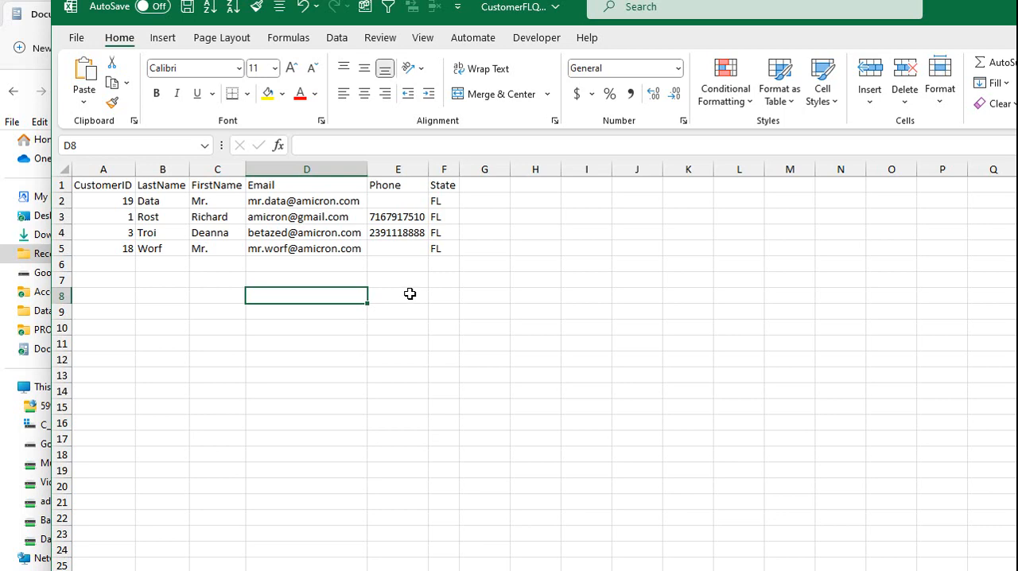
- Close the CustomerFLQ workbook, put away the Documents folder window and return to Access
{"action": "left_click", "coordinate": [1017, 6]}
{"action": "left_click", "coordinate": [681, 401]}
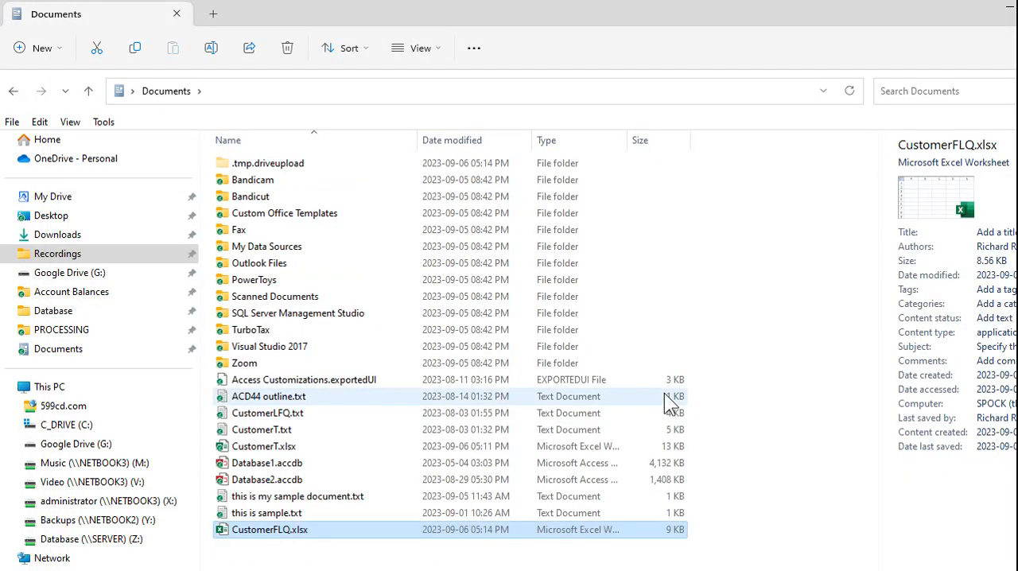
{"action": "left_click", "coordinate": [1011, 15]}
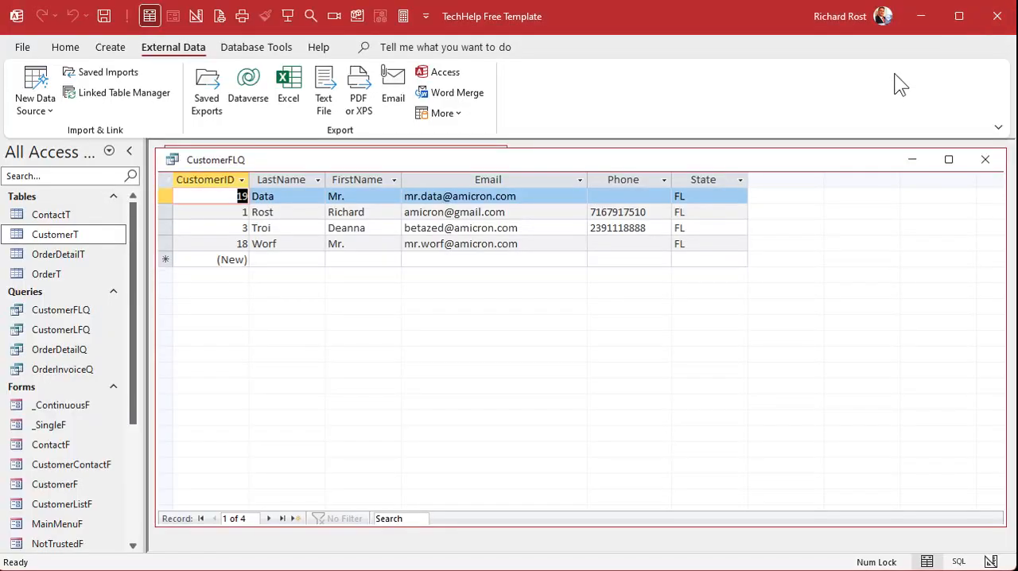
- Close the CustomerFLQ query and open the Customer List form, moving its window up near the main menu's upper edge
{"action": "left_click", "coordinate": [970, 159]}
{"action": "left_click", "coordinate": [242, 252]}
{"action": "left_click_drag", "start_coordinate": [298, 186], "coordinate": [289, 158]}
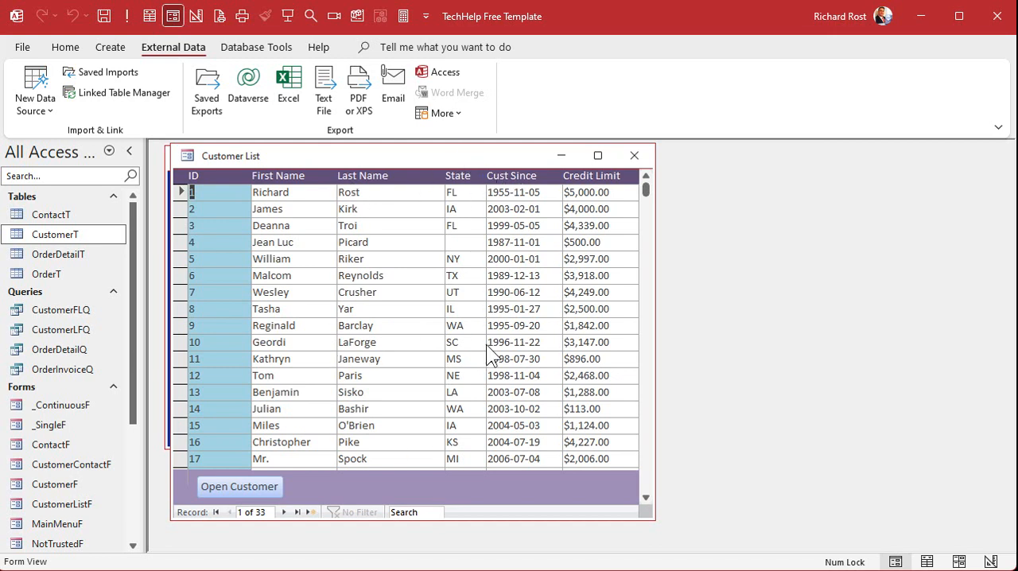
- Switch the Customer List form to Design View and give the State text box a light gold background color
{"action": "right_click", "coordinate": [449, 155]}
{"action": "left_click", "coordinate": [506, 281]}
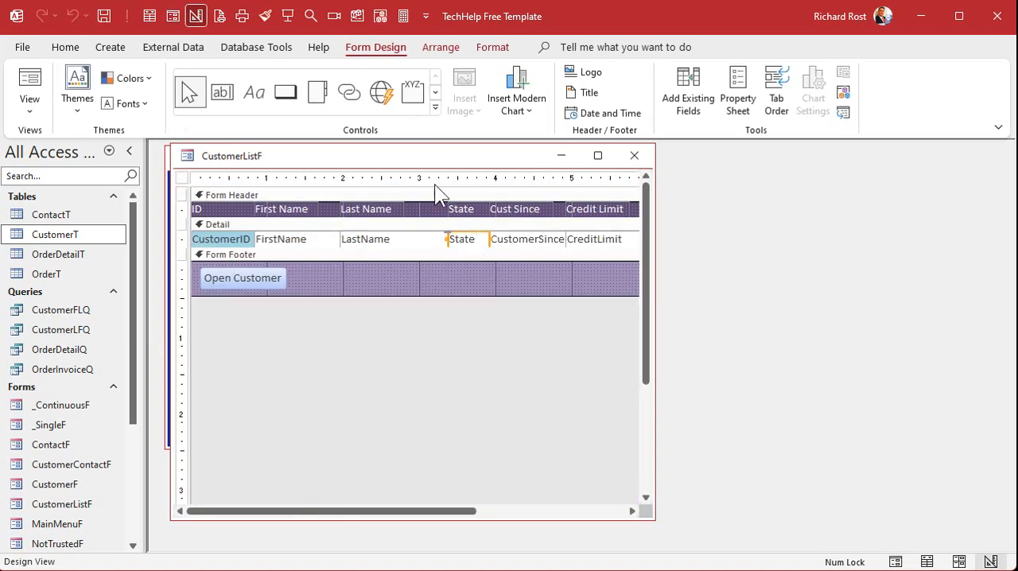
{"action": "left_click", "coordinate": [498, 49]}
{"action": "left_click", "coordinate": [241, 103]}
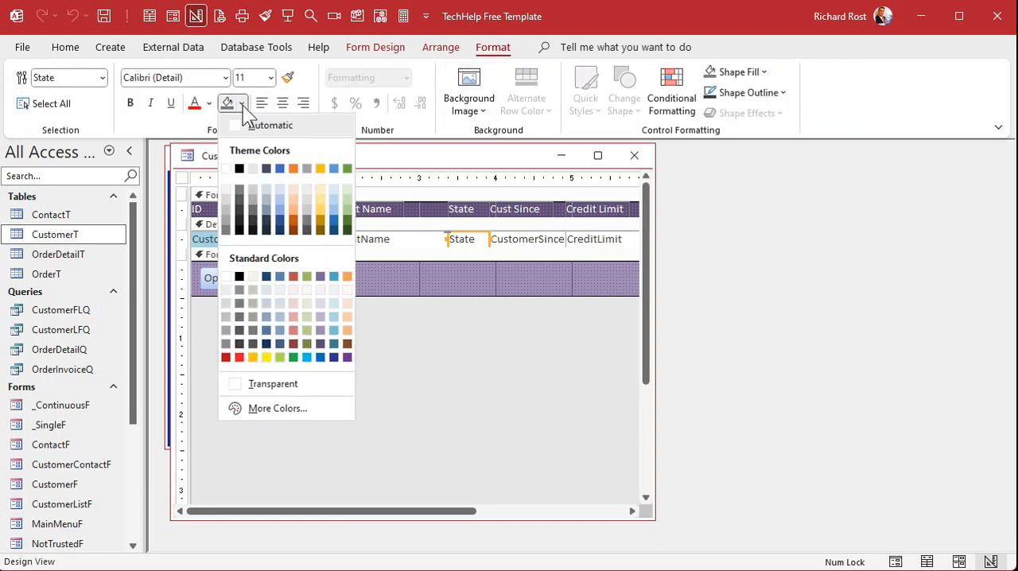
{"action": "left_click", "coordinate": [318, 192]}
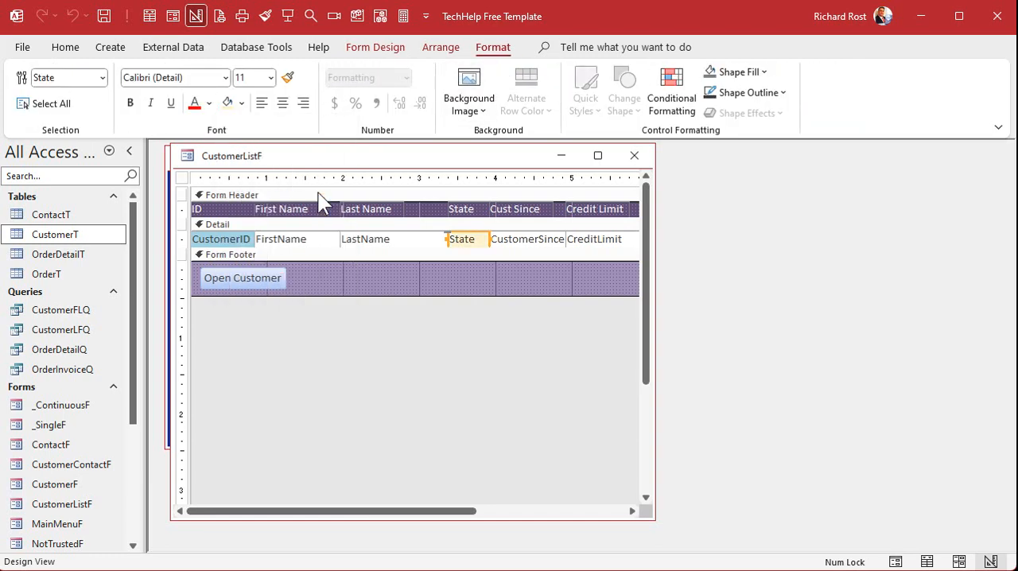
- Close CustomerListF with its design changes kept and reopen the Customer List form
{"action": "left_click", "coordinate": [434, 284]}
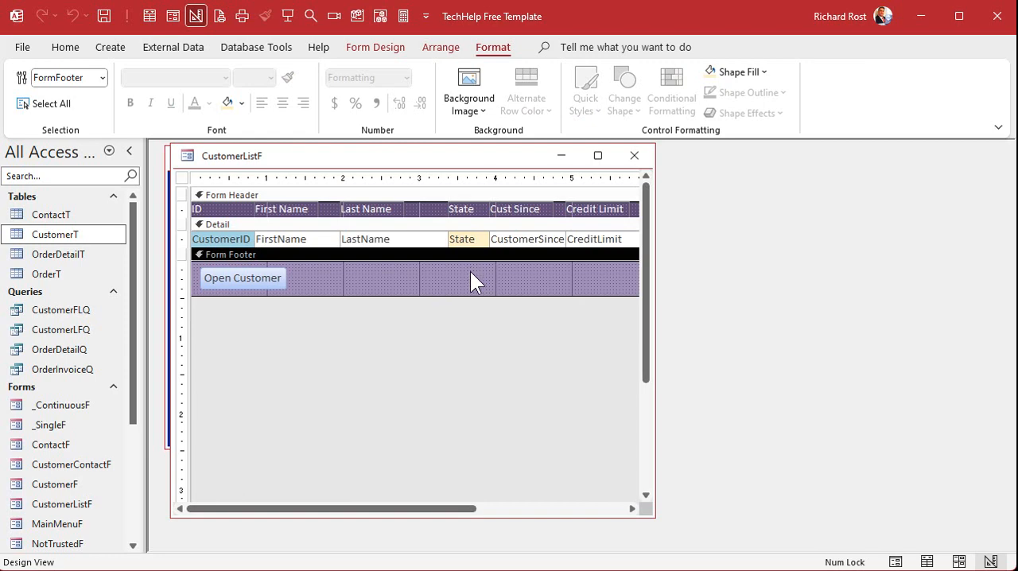
{"action": "left_click", "coordinate": [247, 238]}
{"action": "left_click", "coordinate": [302, 241]}
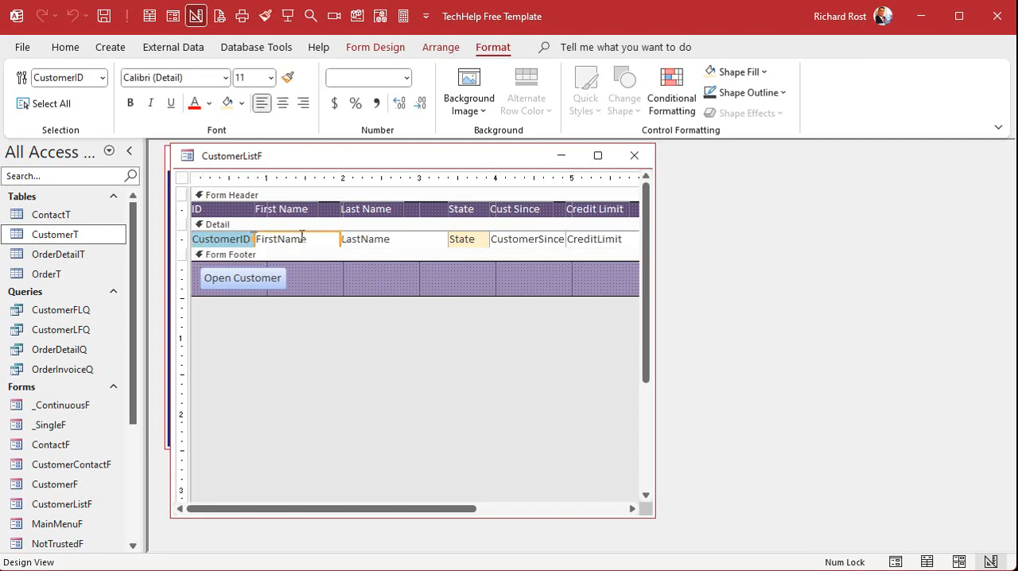
{"action": "left_click", "coordinate": [363, 275]}
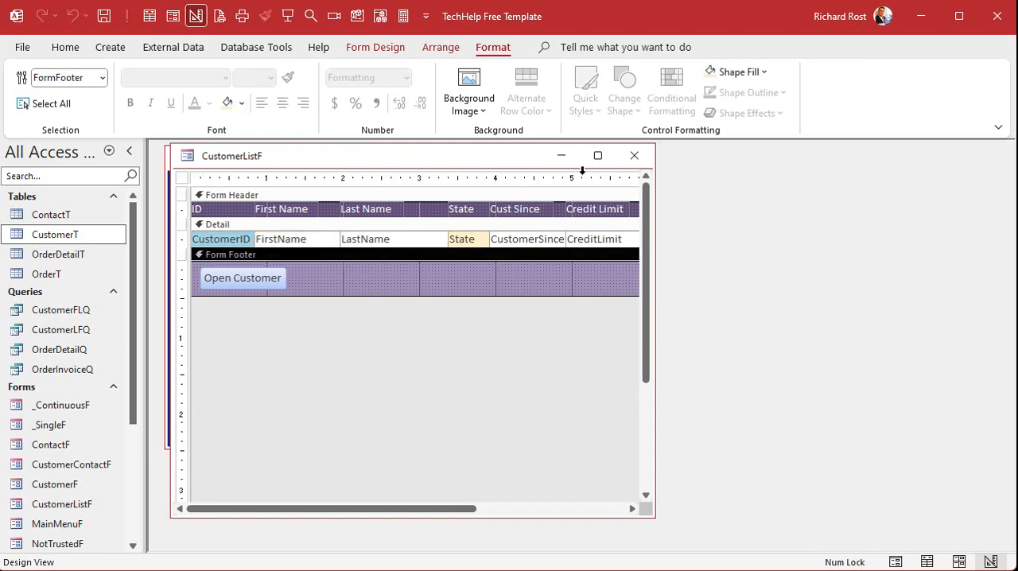
{"action": "left_click", "coordinate": [633, 156]}
{"action": "left_click", "coordinate": [270, 252]}
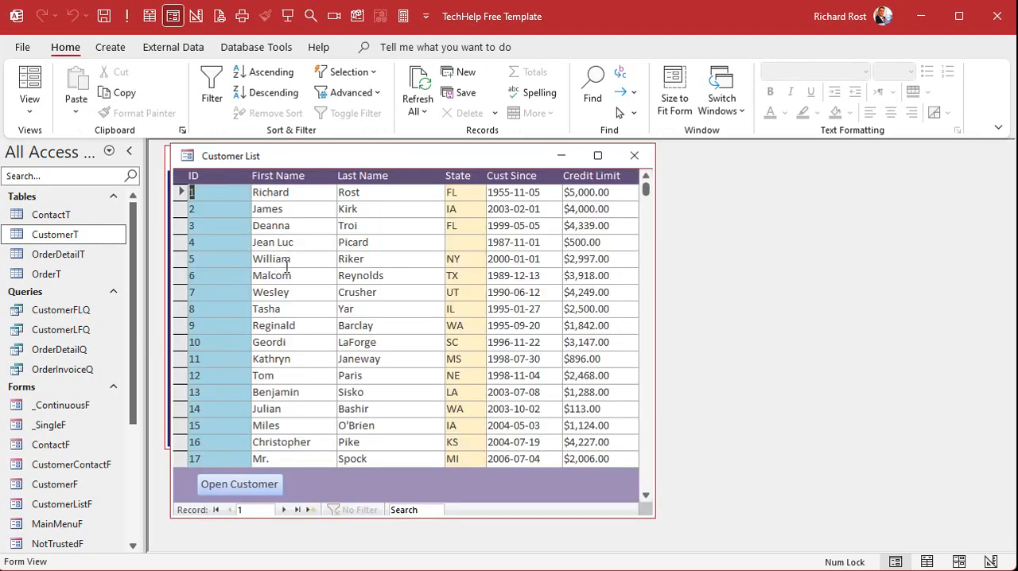
- Sort the customer list by Last Name from A to Z and filter it to records whose State equals NY
{"action": "left_click", "coordinate": [378, 213]}
{"action": "right_click", "coordinate": [378, 212]}
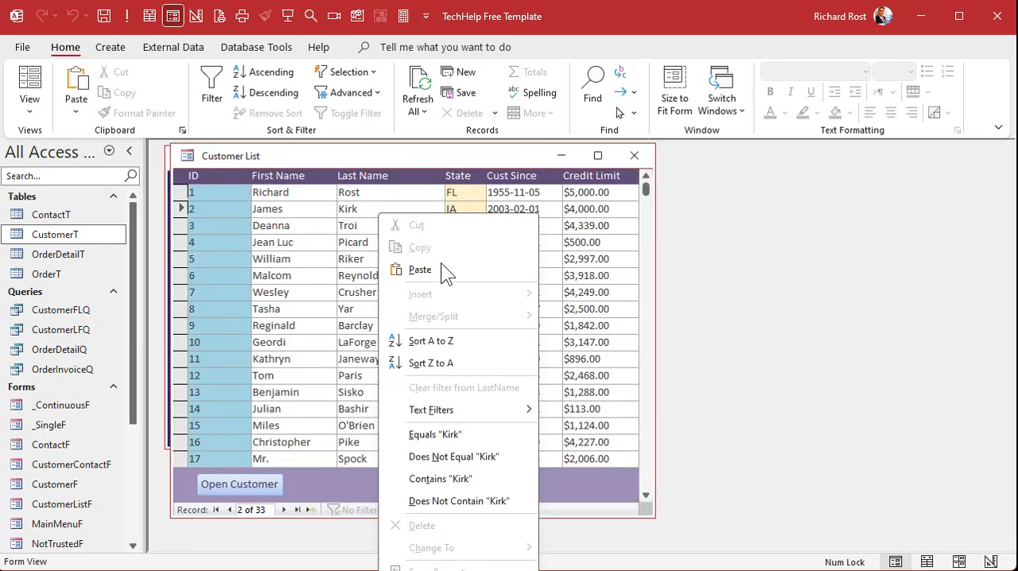
{"action": "left_click", "coordinate": [430, 340]}
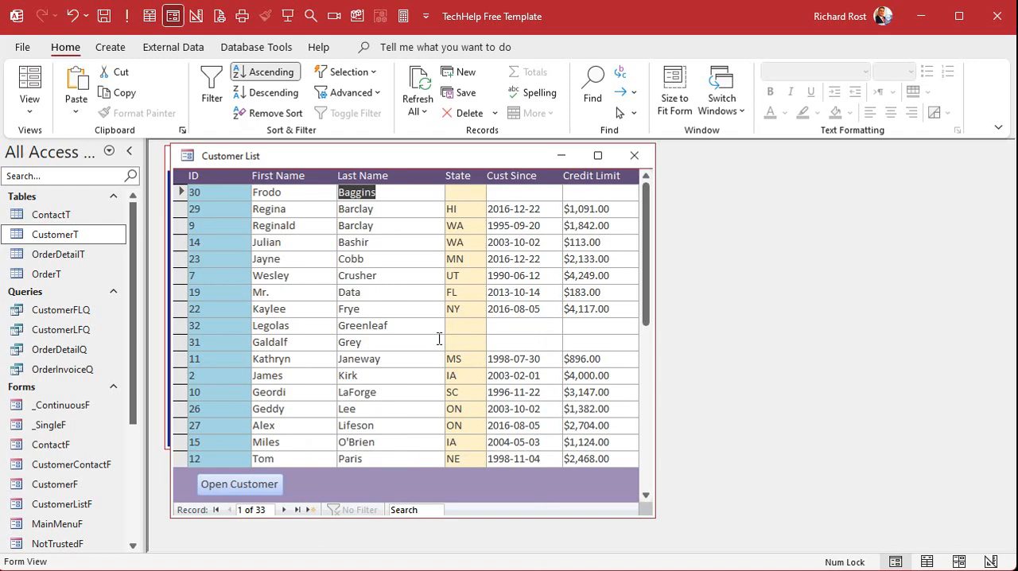
{"action": "left_click", "coordinate": [464, 309]}
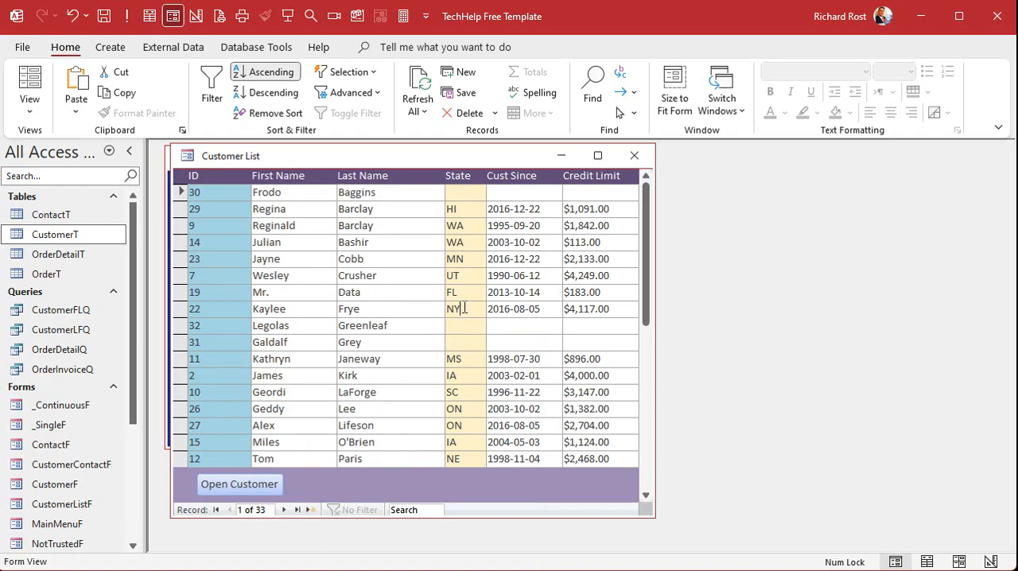
{"action": "right_click", "coordinate": [463, 309]}
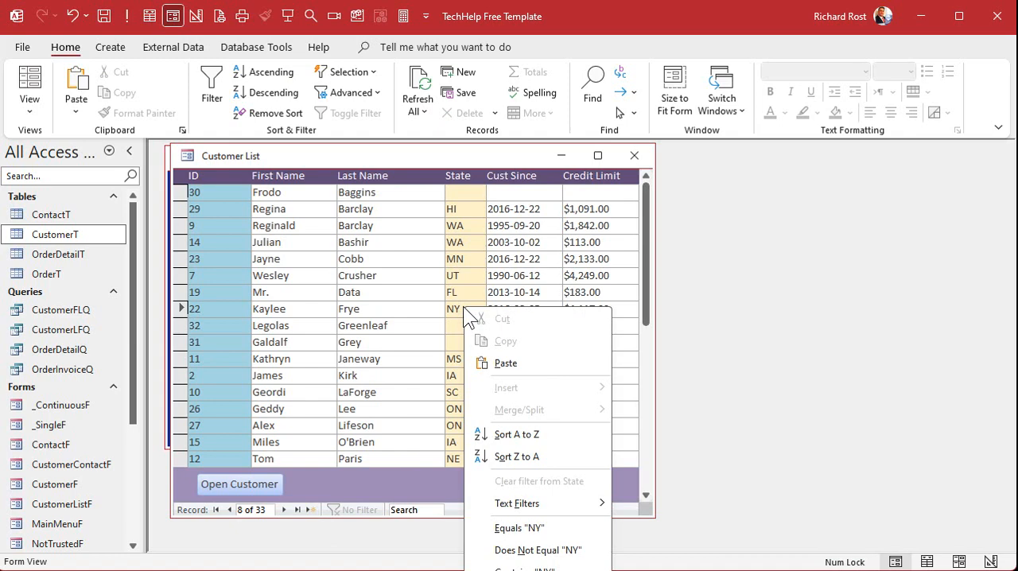
{"action": "left_click", "coordinate": [519, 528]}
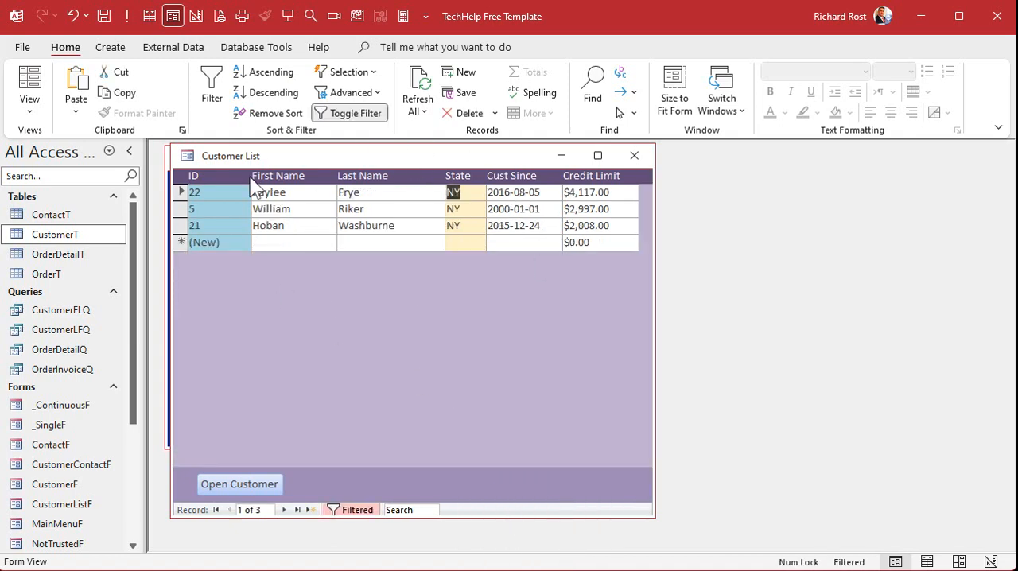
- Export the filtered customer list to CustomerListF.xlsx in Documents, opening the file after export and replacing the existing one
{"action": "left_click", "coordinate": [191, 48]}
{"action": "left_click", "coordinate": [290, 86]}
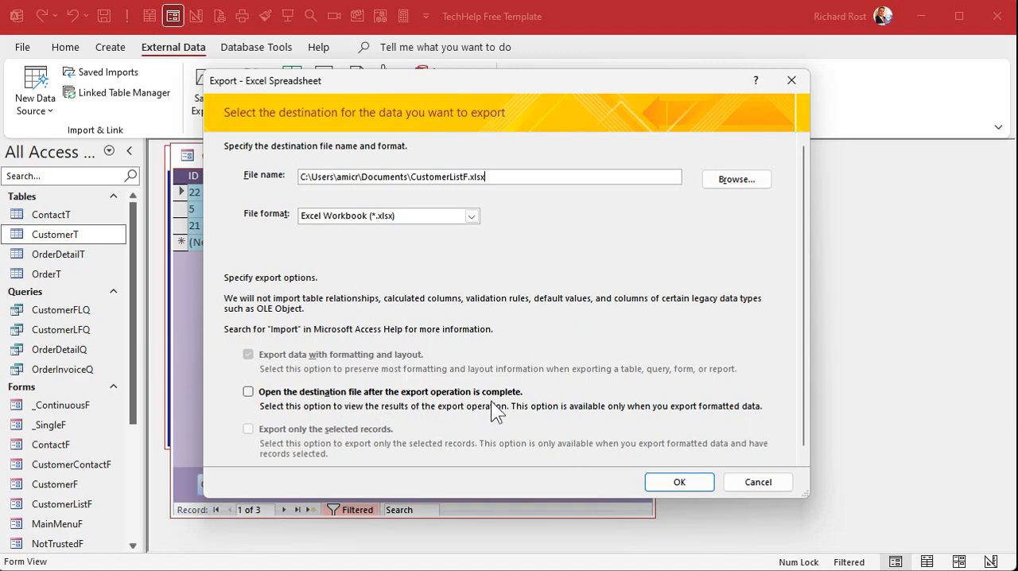
{"action": "left_click", "coordinate": [248, 391]}
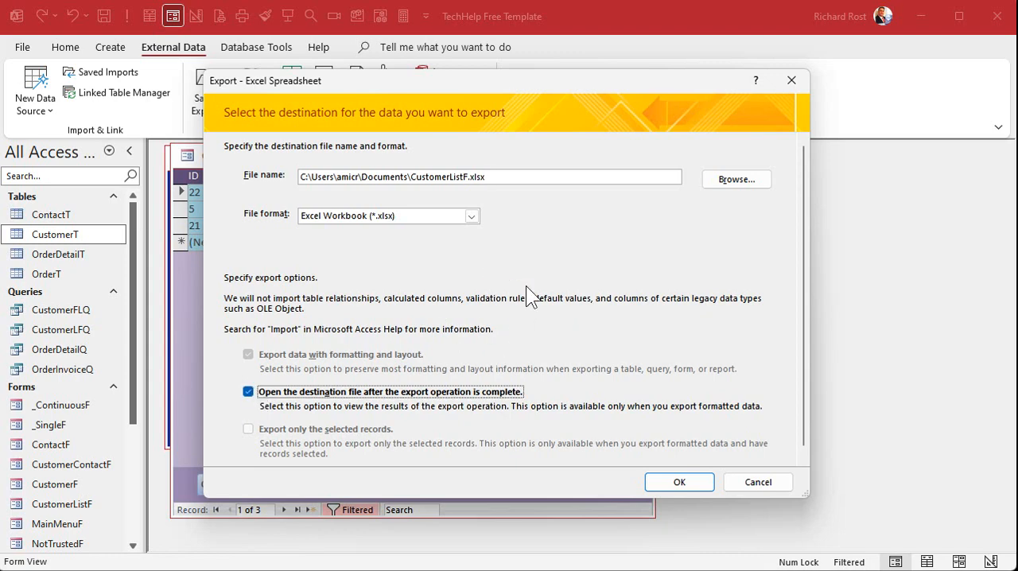
{"action": "left_click", "coordinate": [679, 481]}
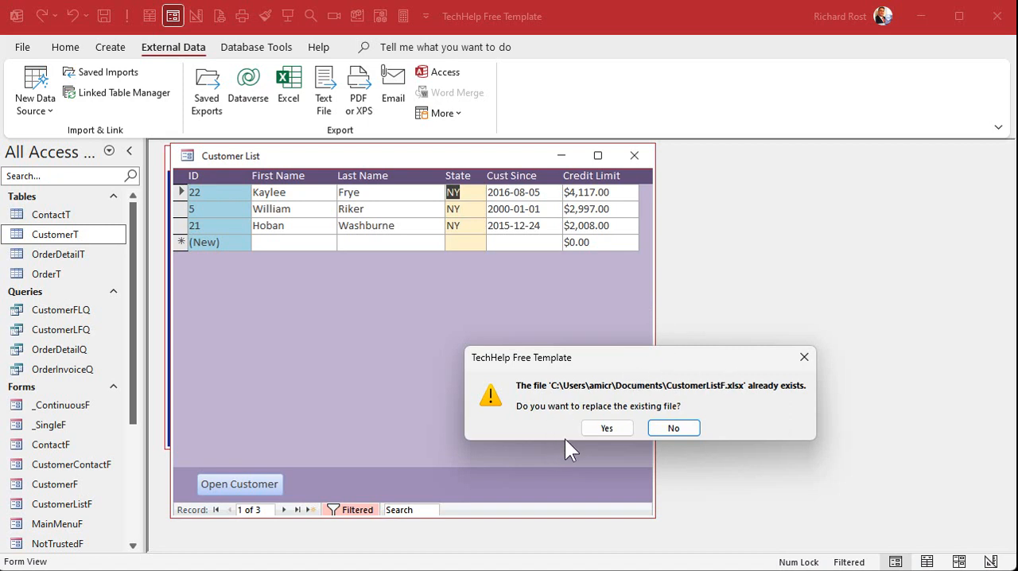
{"action": "left_click", "coordinate": [617, 429]}
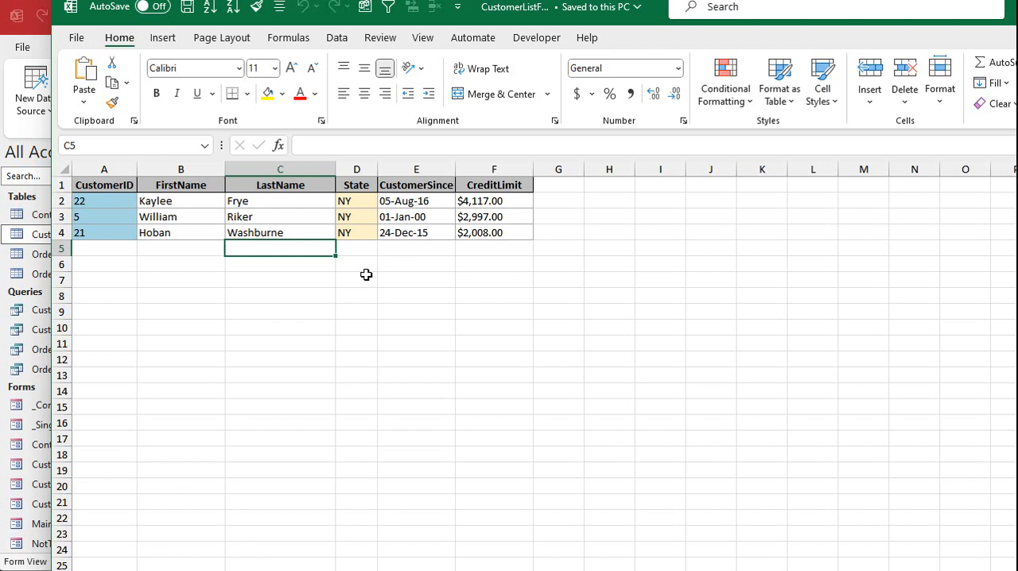
- Check the CustomerSince dates in the exported workbook, move it aside and finish the export without saving the export steps
{"action": "left_click_drag", "start_coordinate": [422, 205], "coordinate": [427, 233]}
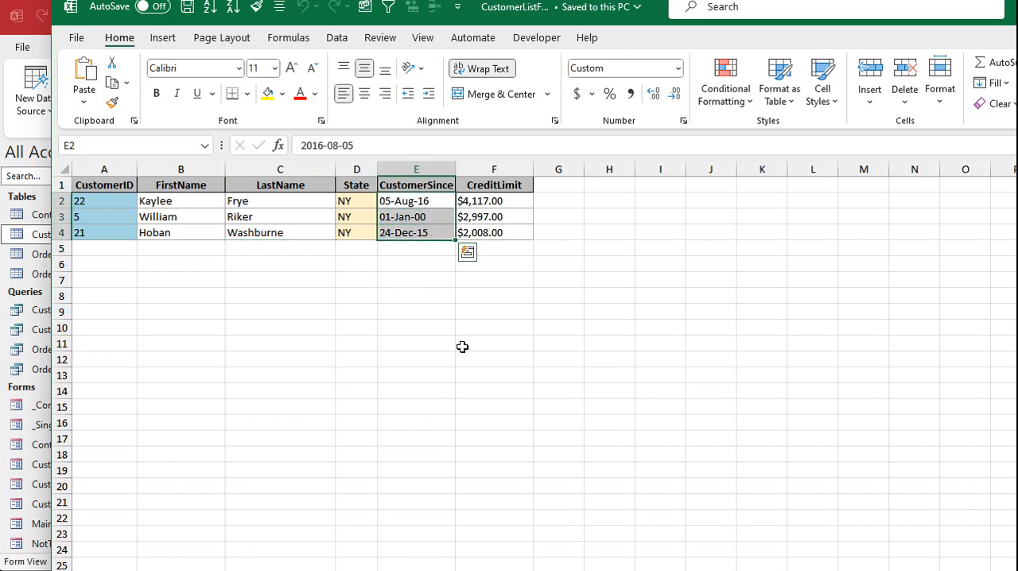
{"action": "left_click_drag", "start_coordinate": [1014, 7], "coordinate": [1017, 37]}
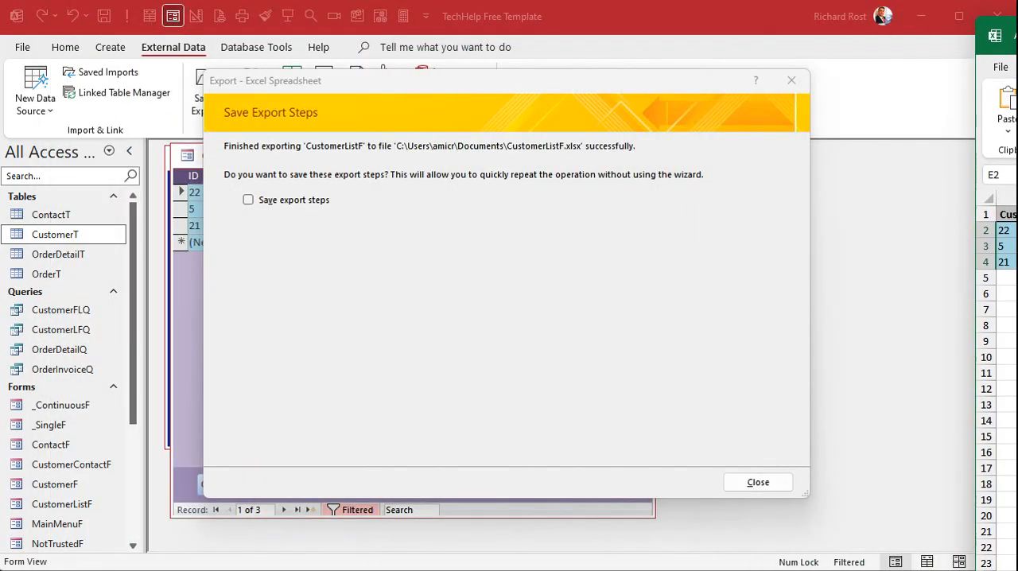
{"action": "left_click", "coordinate": [759, 485]}
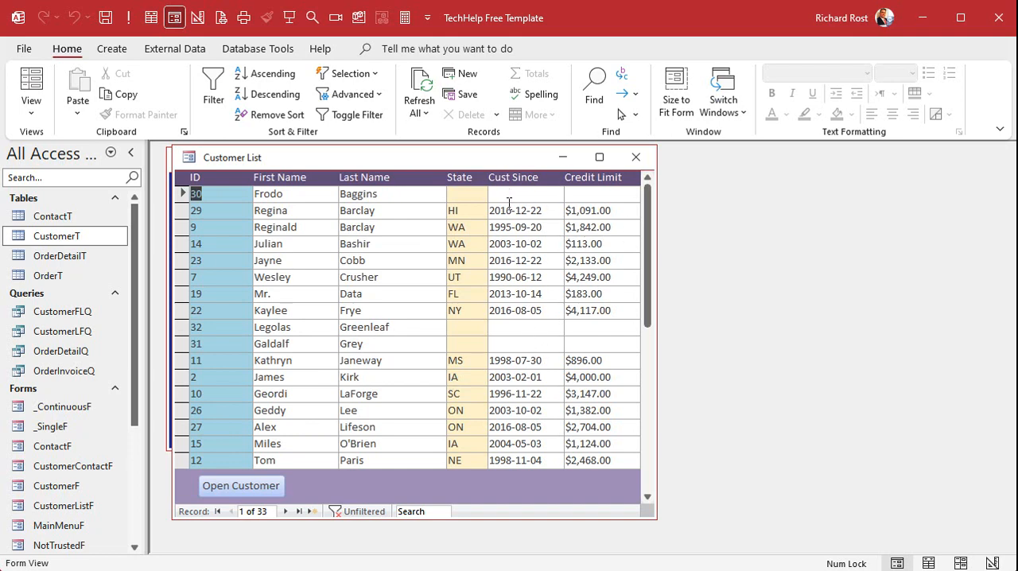
- Set the Format property of the CustomerSince text box in CustomerListF's design to Short Date and close the form
{"action": "right_click", "coordinate": [513, 163]}
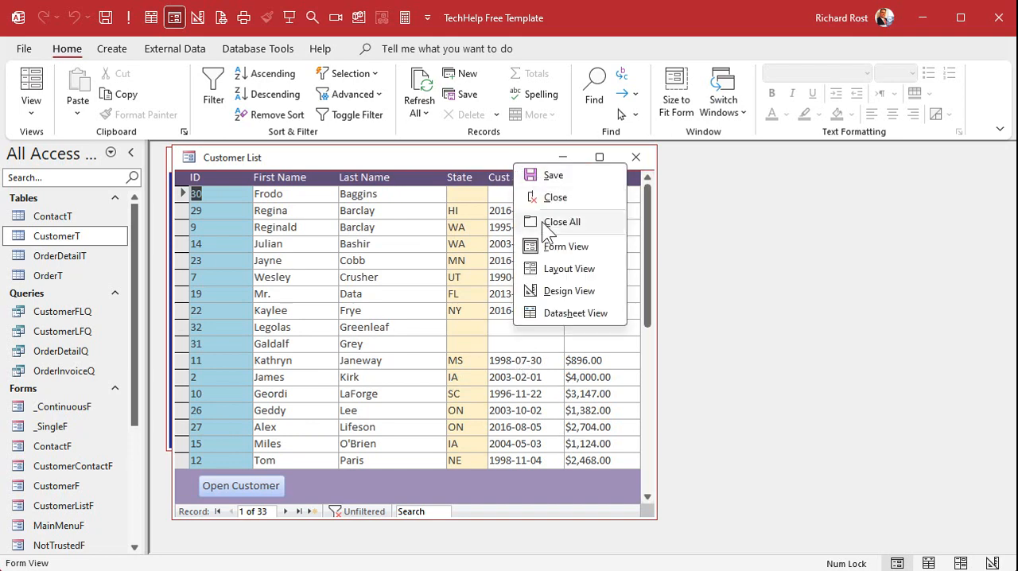
{"action": "left_click", "coordinate": [547, 291]}
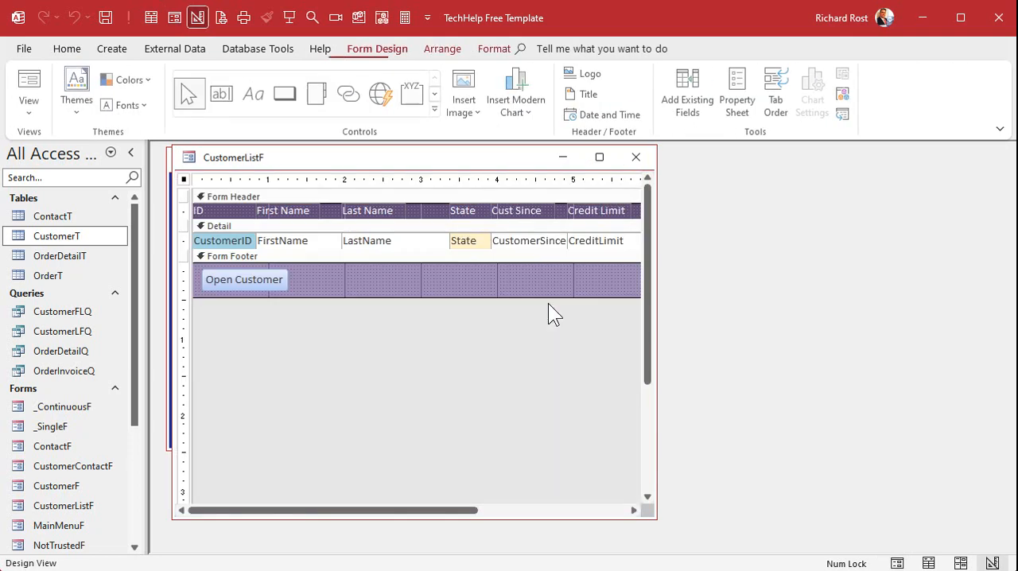
{"action": "double_click", "coordinate": [508, 235]}
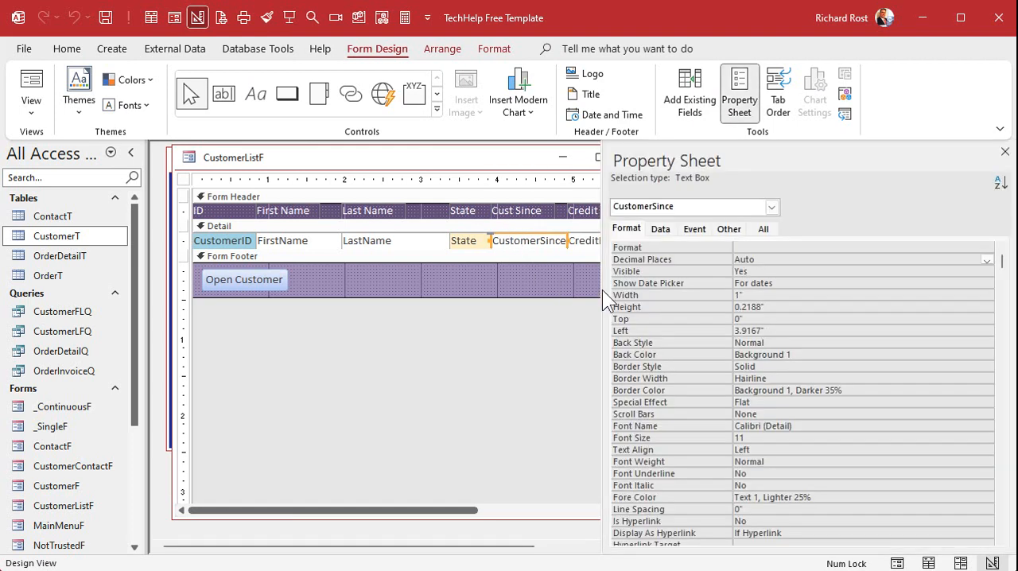
{"action": "left_click", "coordinate": [663, 249]}
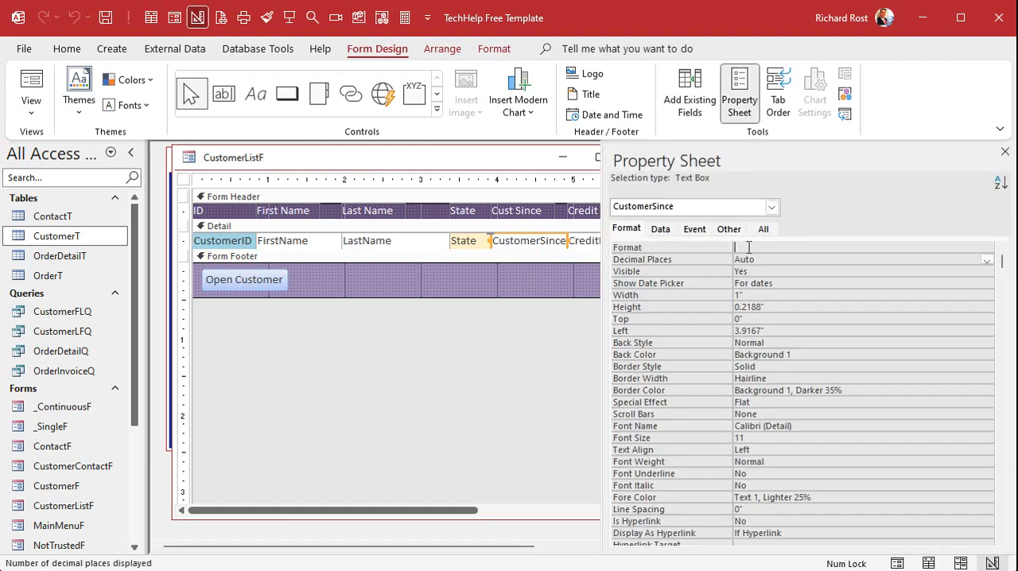
{"action": "left_click", "coordinate": [986, 248]}
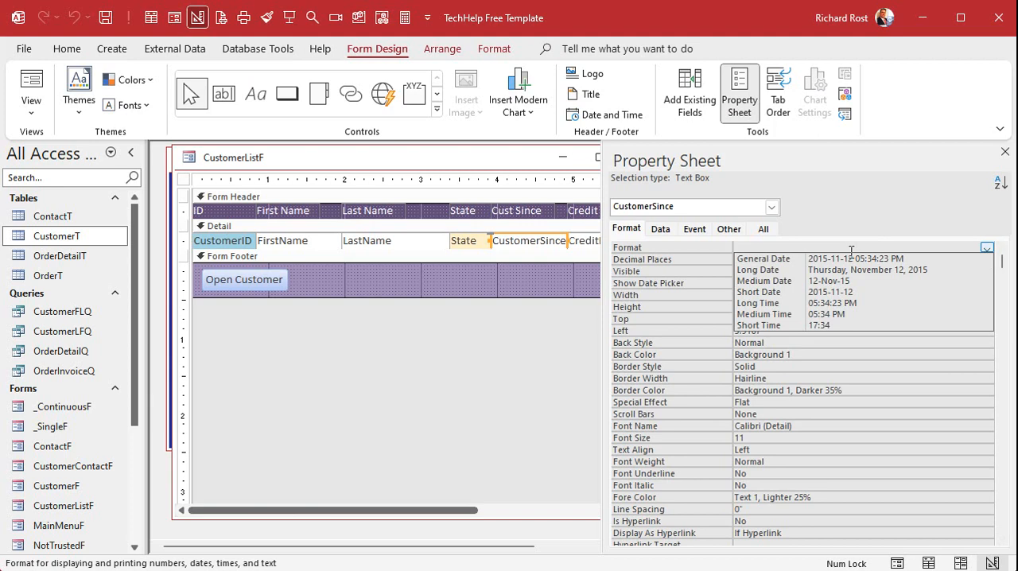
{"action": "left_click", "coordinate": [854, 293]}
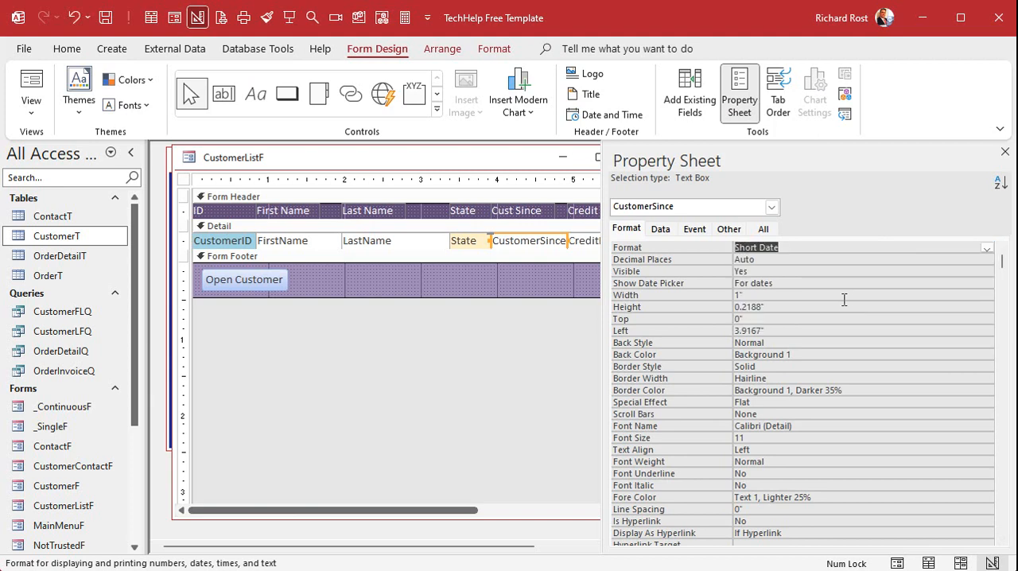
{"action": "left_click", "coordinate": [842, 305]}
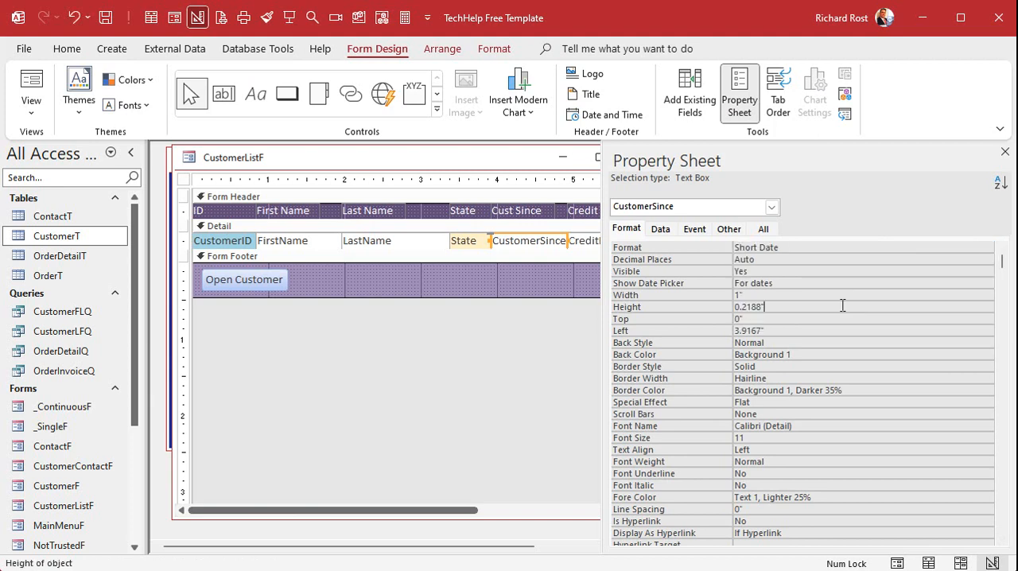
{"action": "left_click", "coordinate": [1004, 152]}
{"action": "left_click", "coordinate": [639, 157]}
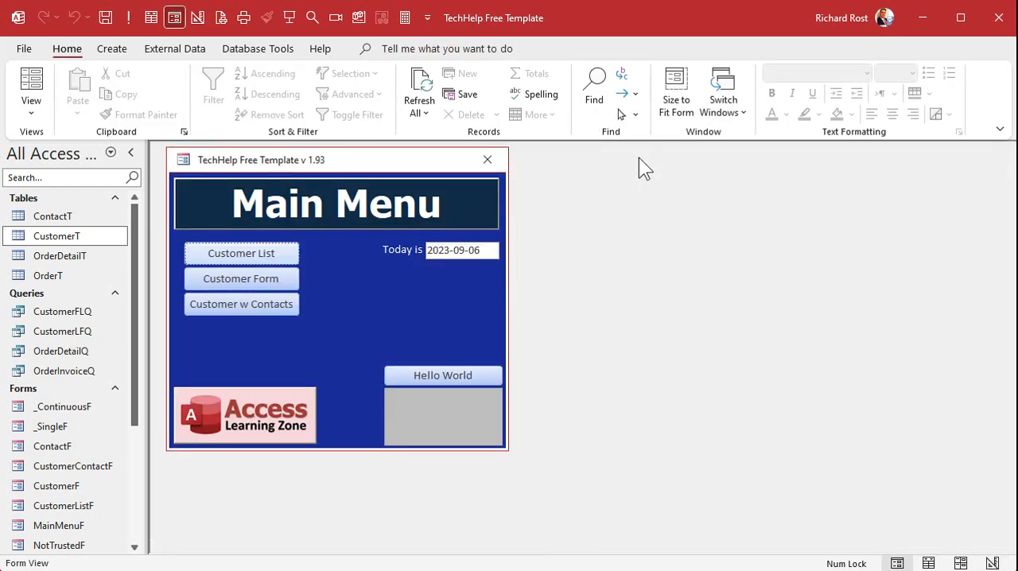
- Reopen the Customer List form and export it to CustomerListF.xlsx, opening and replacing the existing file, without saving the export steps
{"action": "left_click", "coordinate": [267, 253]}
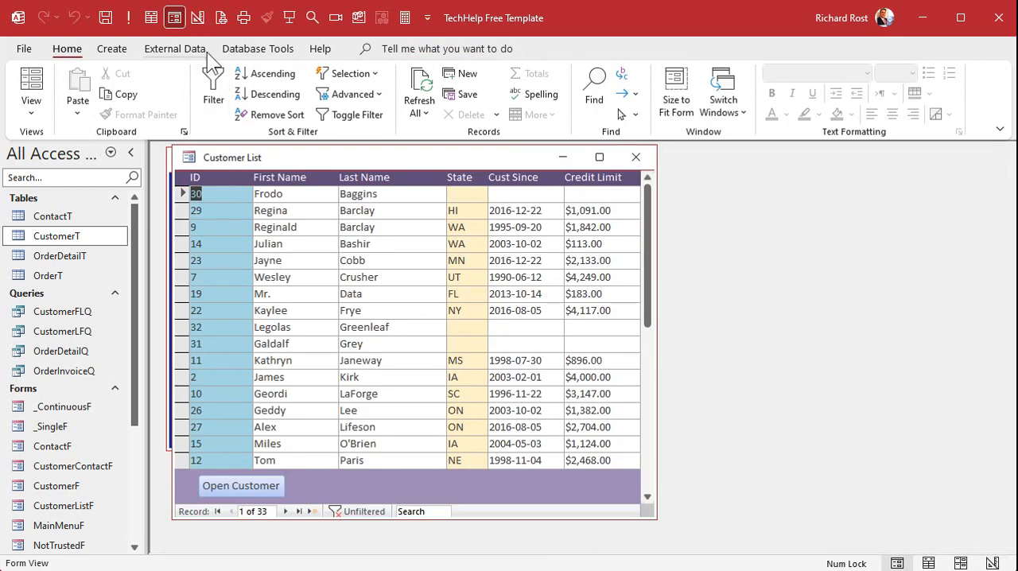
{"action": "left_click", "coordinate": [176, 48]}
{"action": "left_click", "coordinate": [293, 92]}
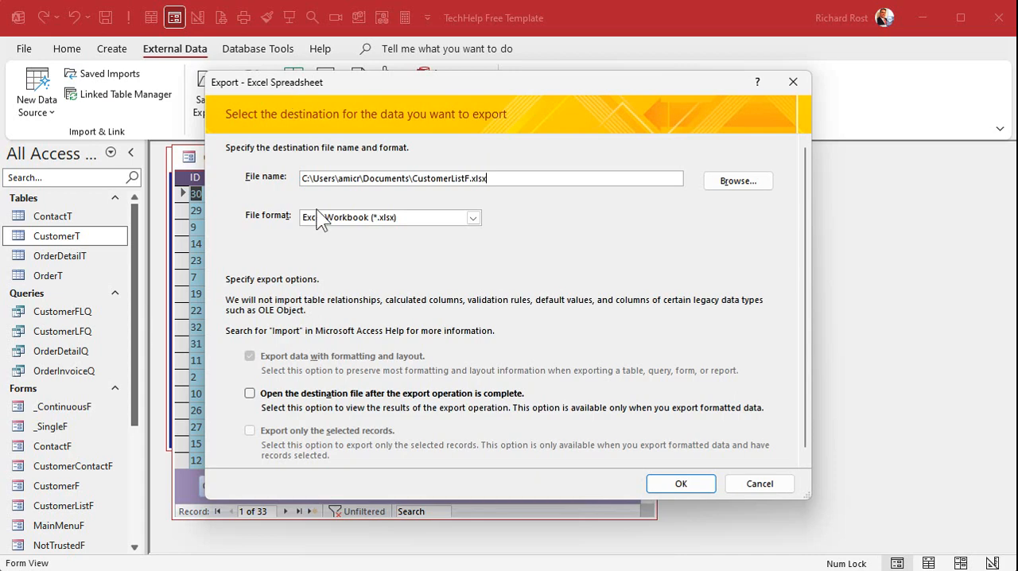
{"action": "left_click", "coordinate": [328, 393]}
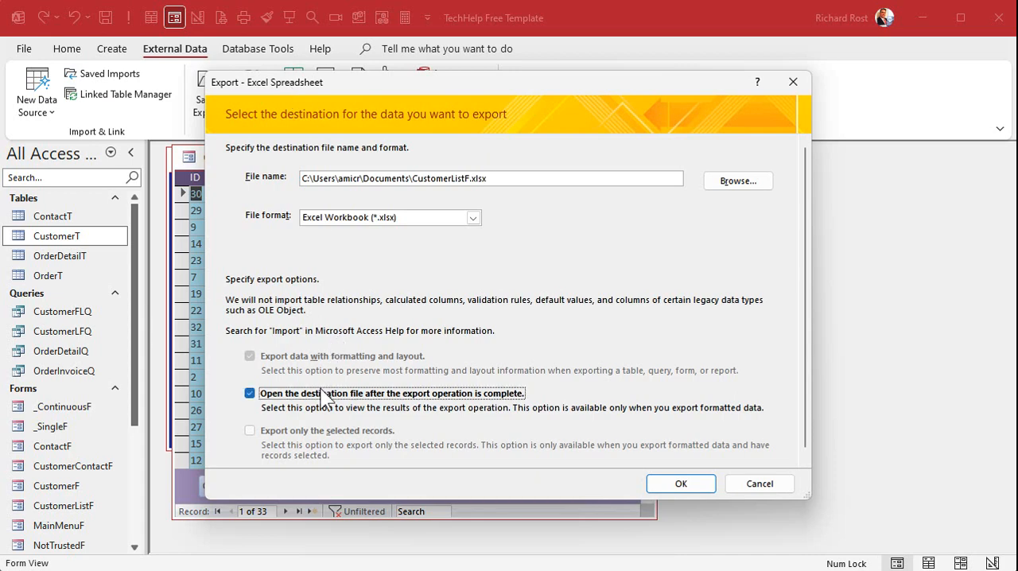
{"action": "left_click", "coordinate": [681, 483]}
{"action": "left_click", "coordinate": [598, 431]}
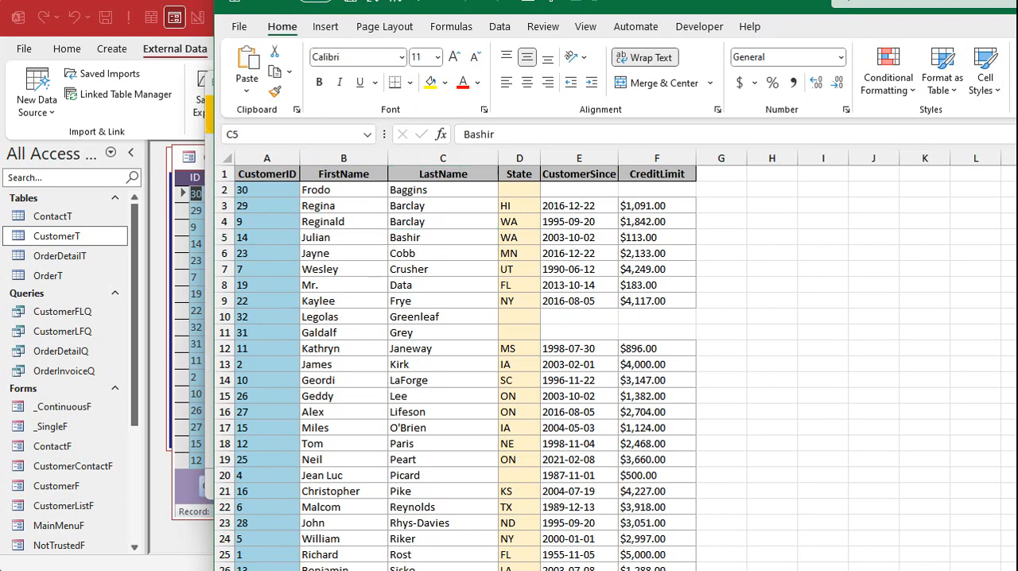
{"action": "key", "text": "alt+Tab"}
{"action": "left_click", "coordinate": [754, 485]}
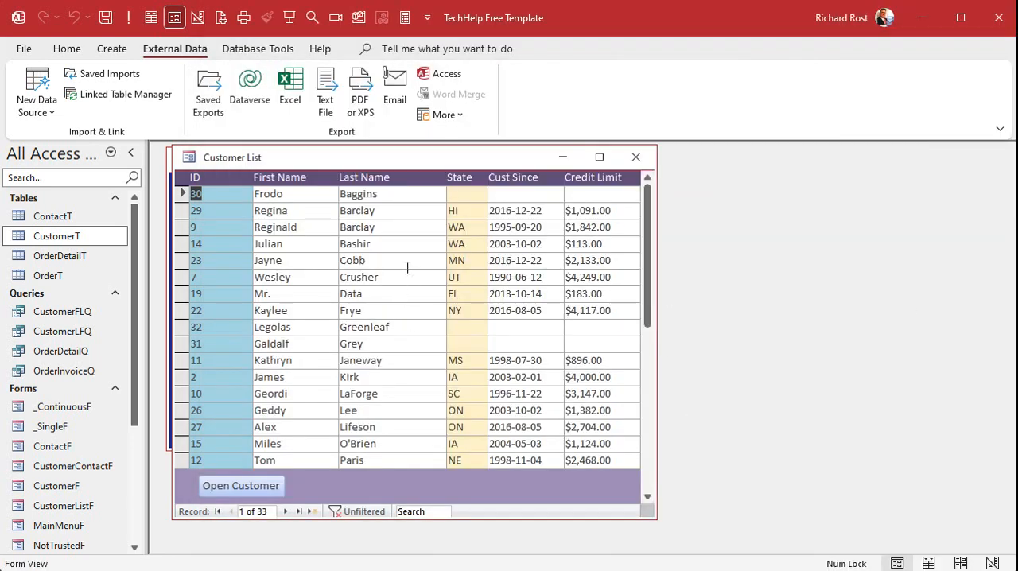
- Filter the customer list to records whose State is not blank and sort it by State from A to Z
{"action": "left_click", "coordinate": [466, 194]}
{"action": "right_click", "coordinate": [467, 195]}
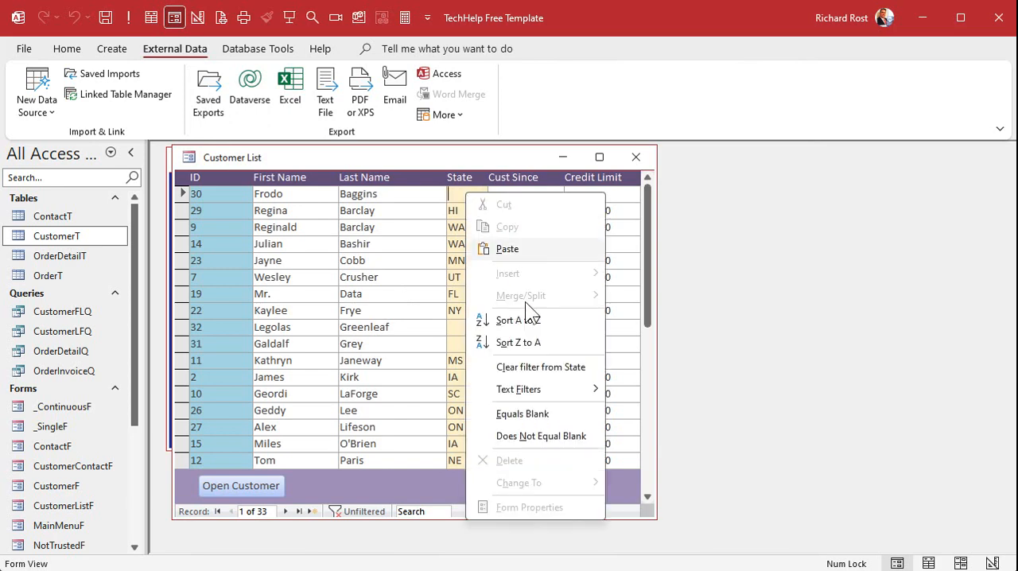
{"action": "left_click", "coordinate": [527, 437]}
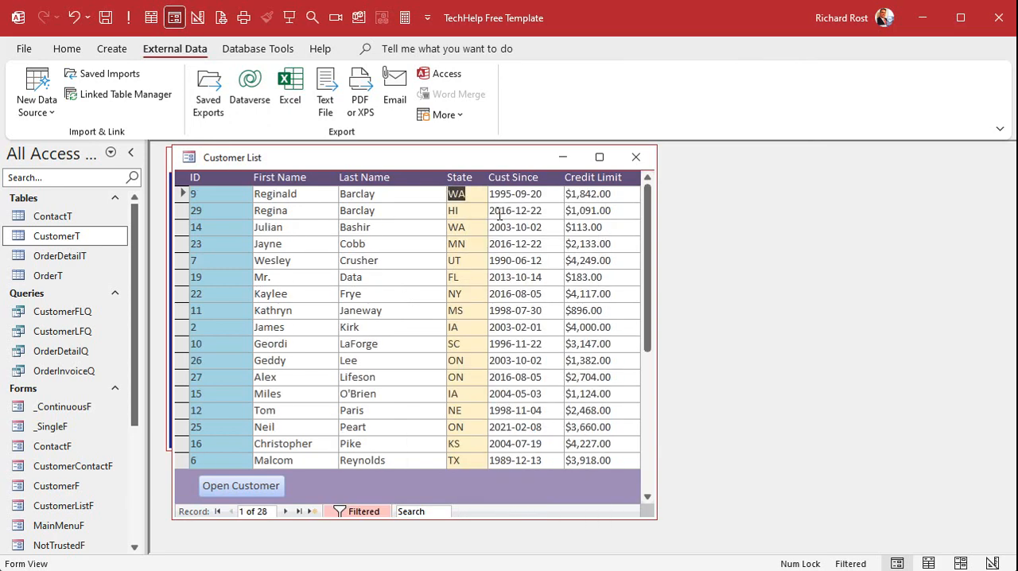
{"action": "left_click", "coordinate": [460, 210]}
{"action": "right_click", "coordinate": [460, 210]}
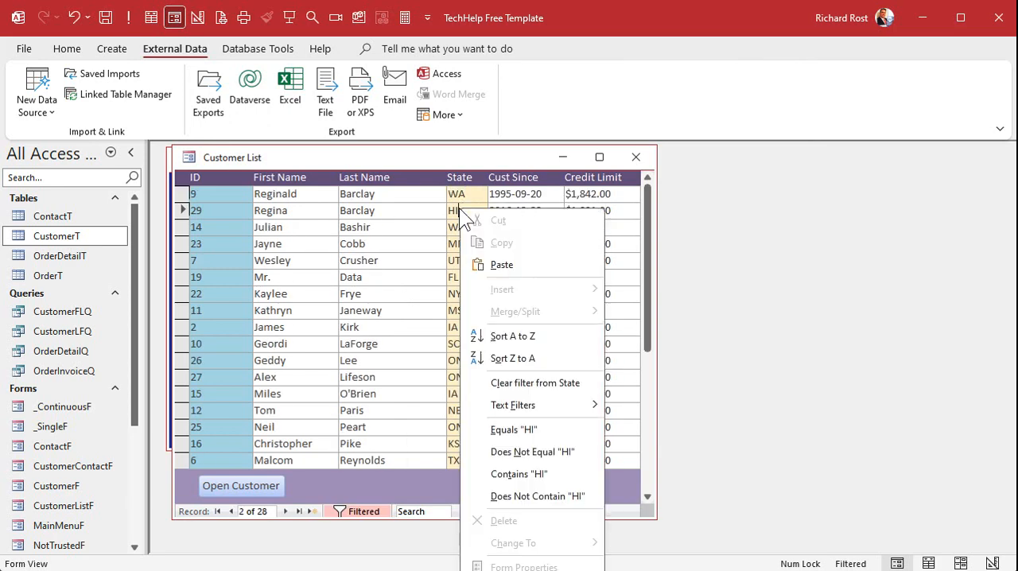
{"action": "left_click", "coordinate": [512, 336]}
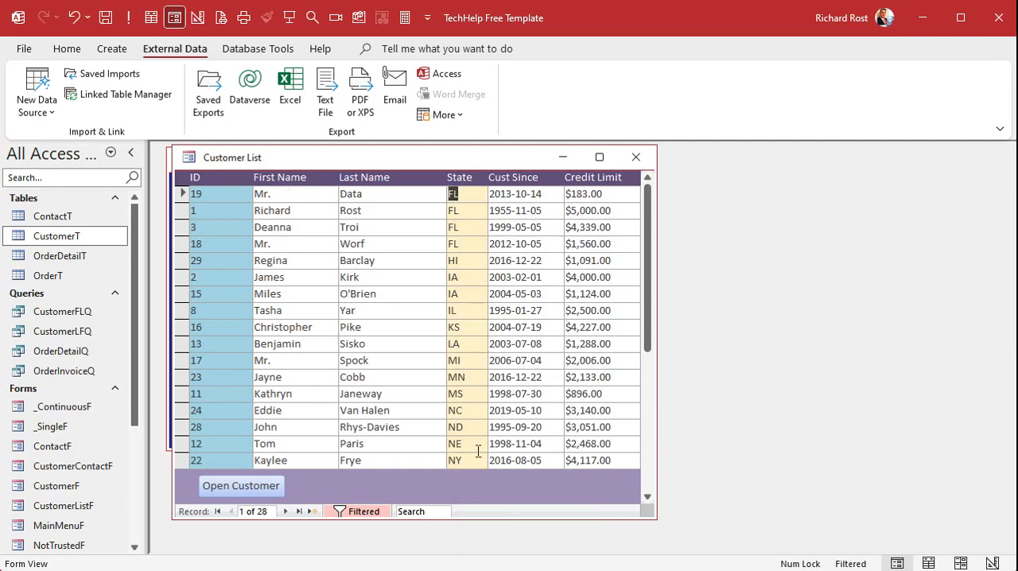
- Export the filtered and sorted customer list to CustomerListF.xlsx in Documents, opening the file after export and replacing the existing one
{"action": "left_click", "coordinate": [286, 88]}
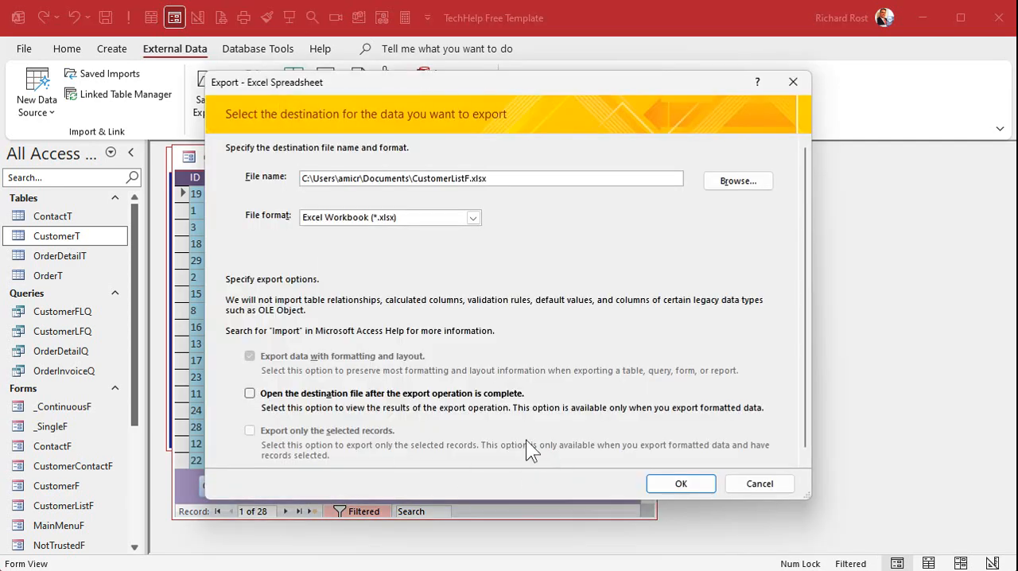
{"action": "left_click", "coordinate": [429, 393]}
{"action": "left_click", "coordinate": [675, 487]}
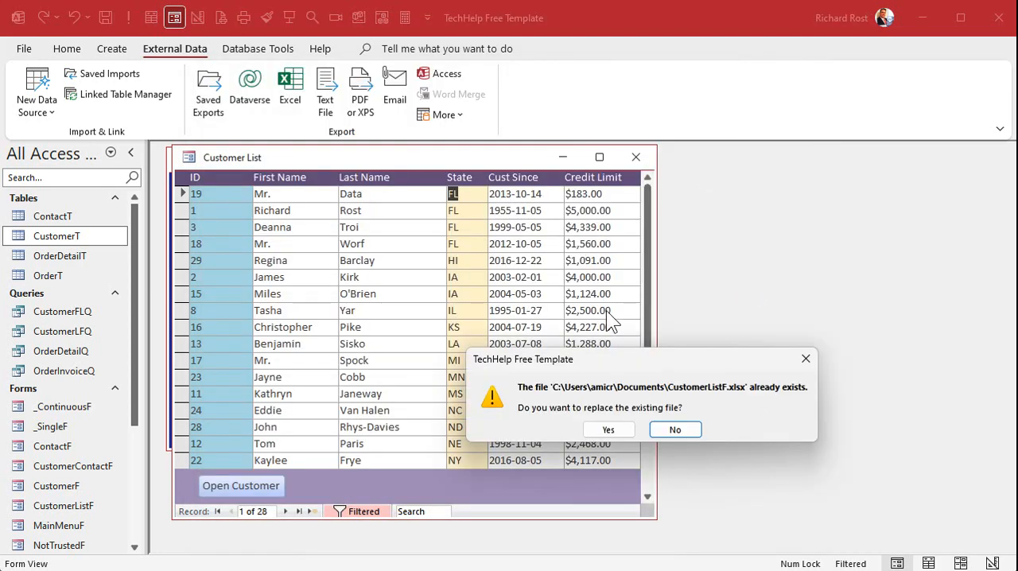
{"action": "left_click", "coordinate": [609, 430]}
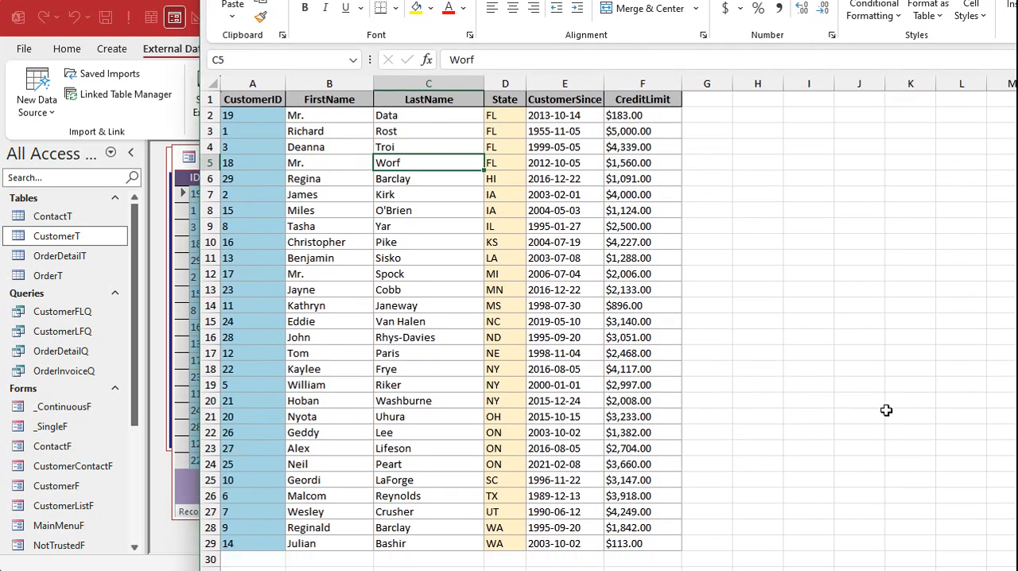
- Overwrite the last name in cell C9 of the exported workbook with Byebye
{"action": "left_click", "coordinate": [448, 261]}
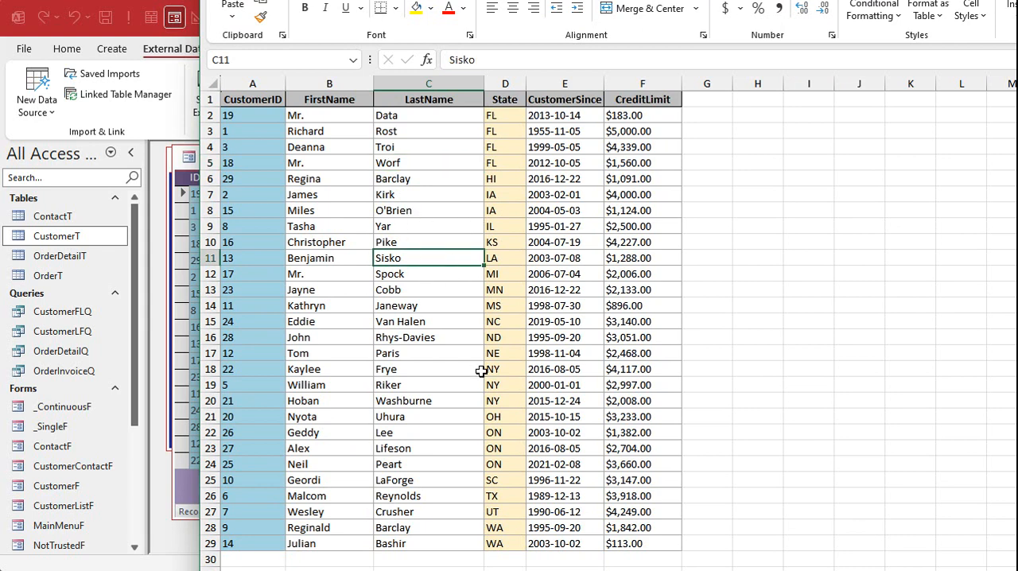
{"action": "left_click", "coordinate": [411, 228]}
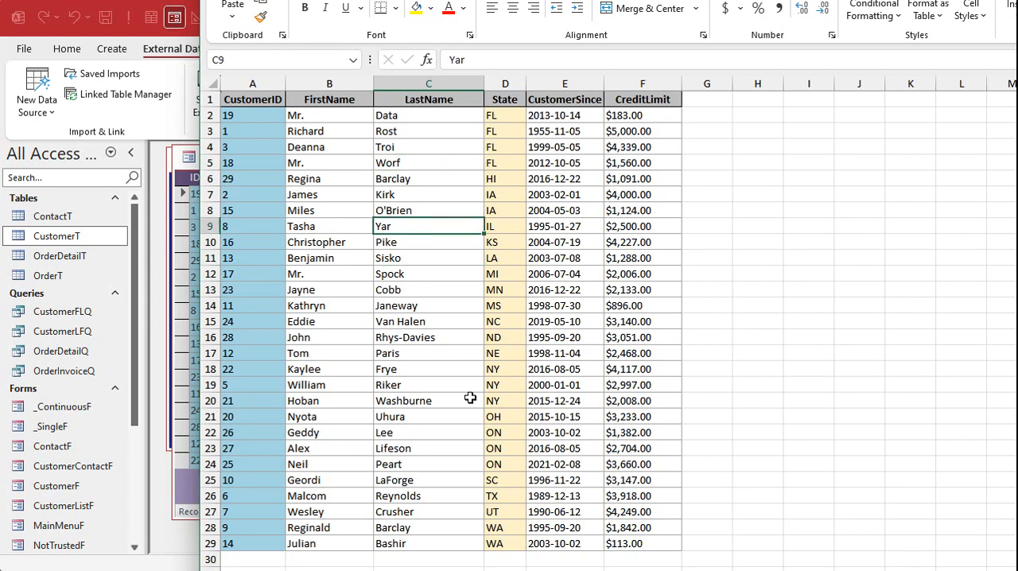
{"action": "type", "text": "Byebye"}
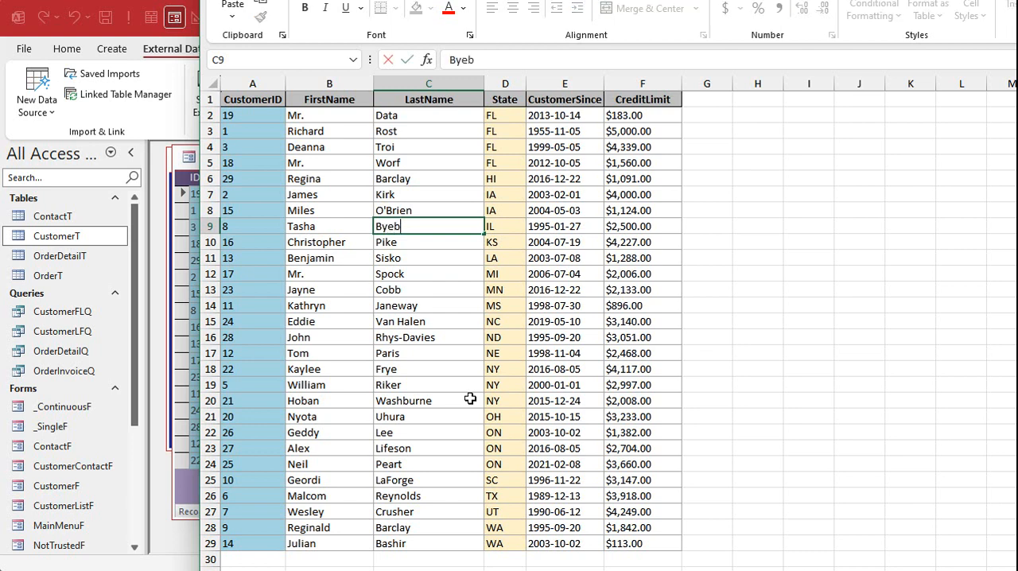
{"action": "key", "text": "Tab"}
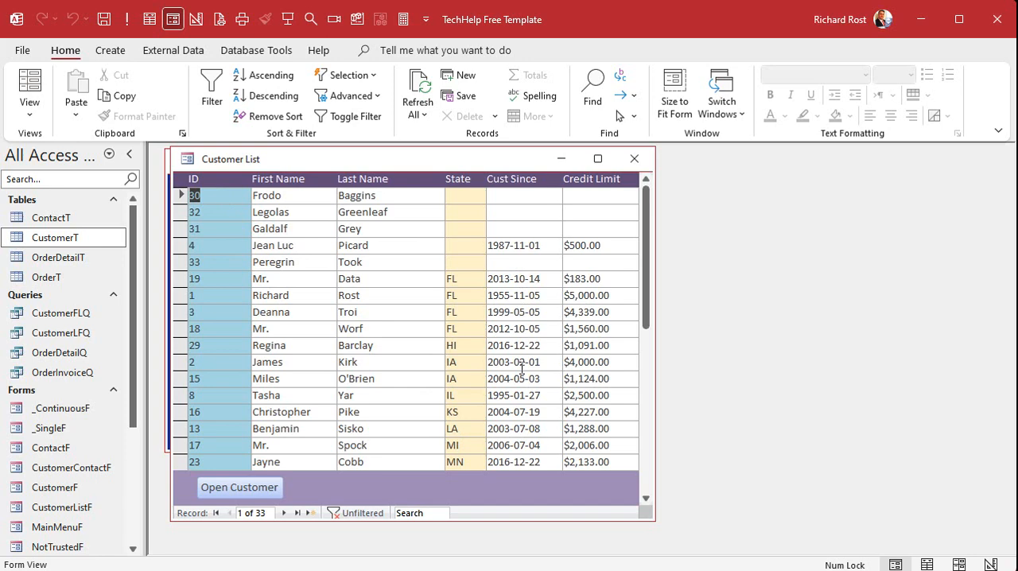
- Switch to the exported Excel workbook and examine its header row and the columns from CustomerID to CreditLimit
{"action": "key", "text": "alt+Tab"}
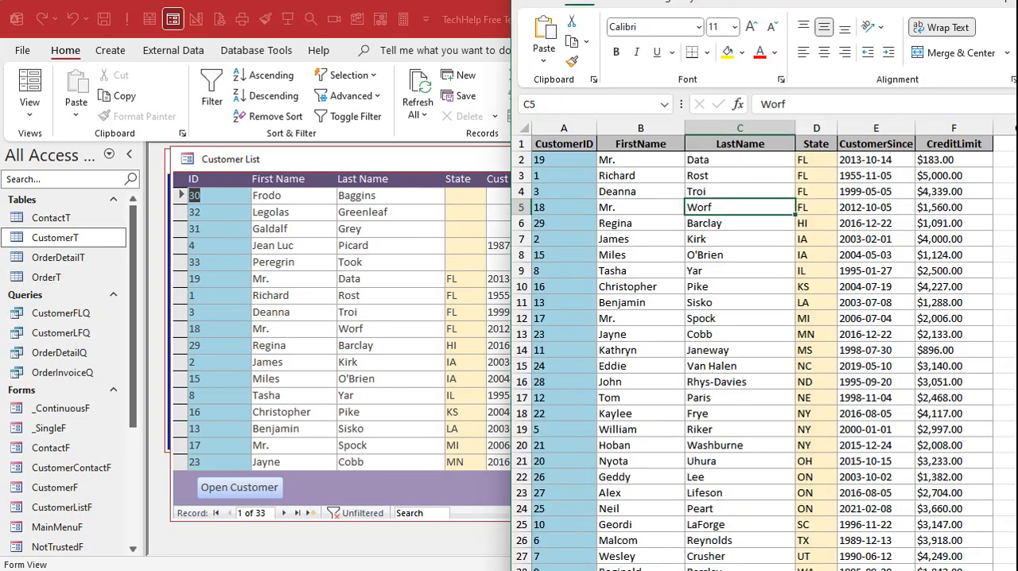
{"action": "left_click", "coordinate": [567, 143]}
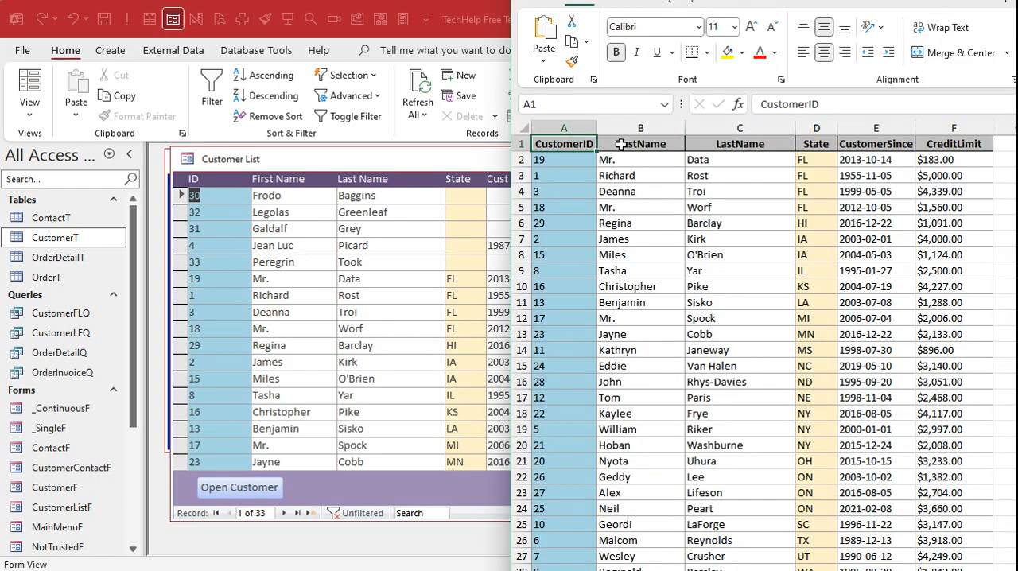
{"action": "left_click", "coordinate": [628, 143]}
{"action": "left_click", "coordinate": [739, 143]}
{"action": "left_click", "coordinate": [815, 143]}
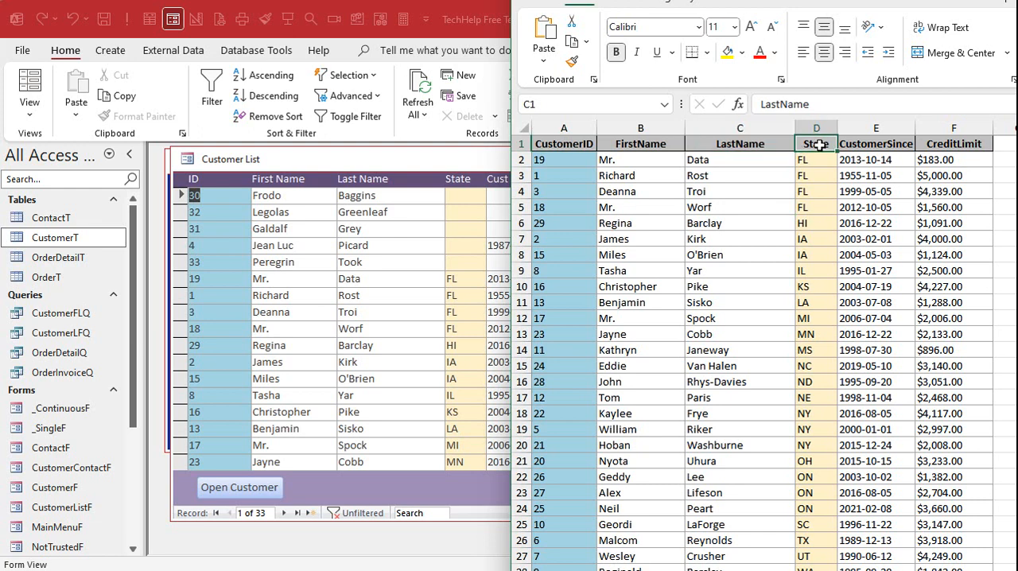
{"action": "left_click", "coordinate": [855, 144]}
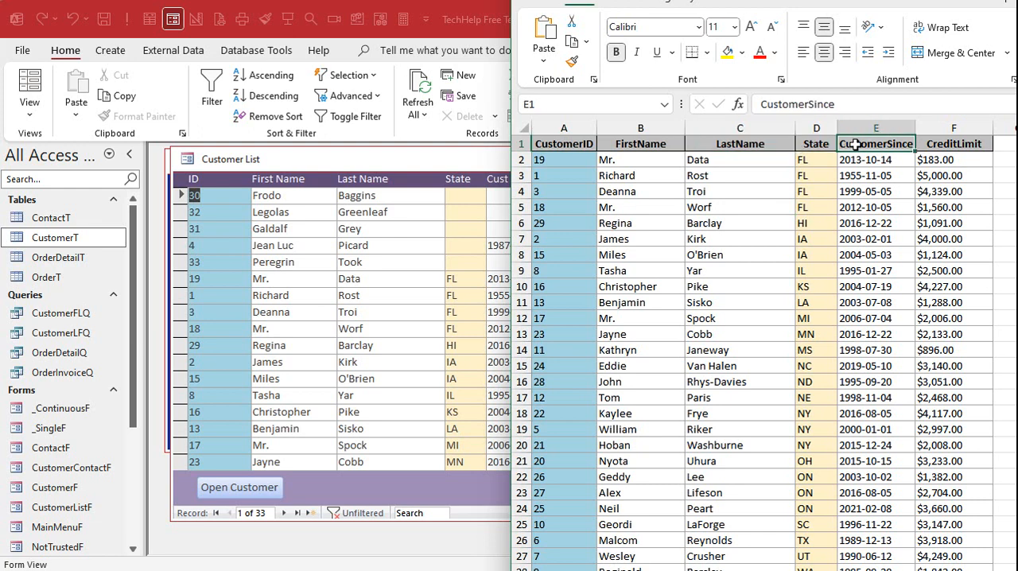
{"action": "left_click", "coordinate": [765, 145]}
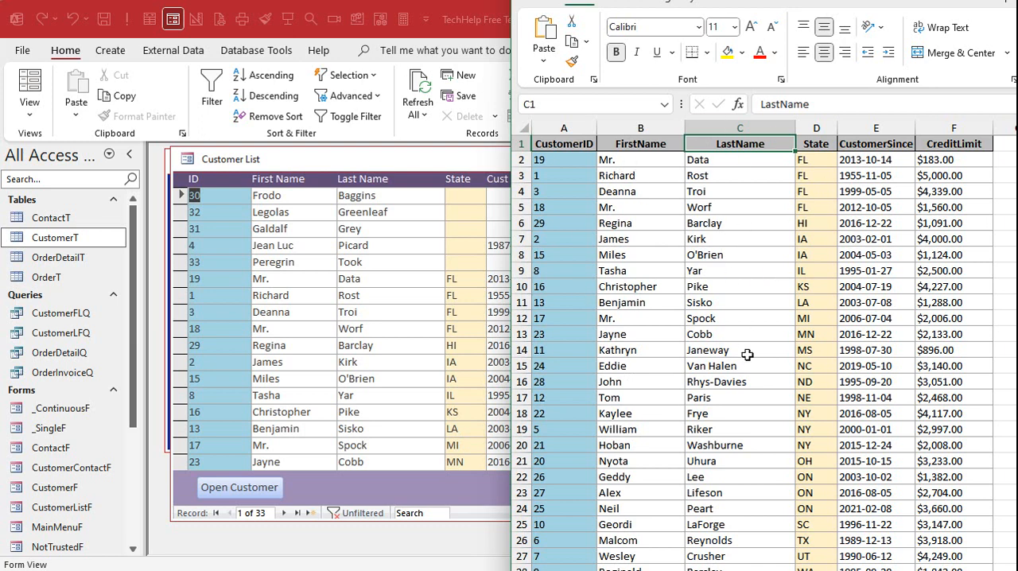
{"action": "left_click", "coordinate": [574, 123]}
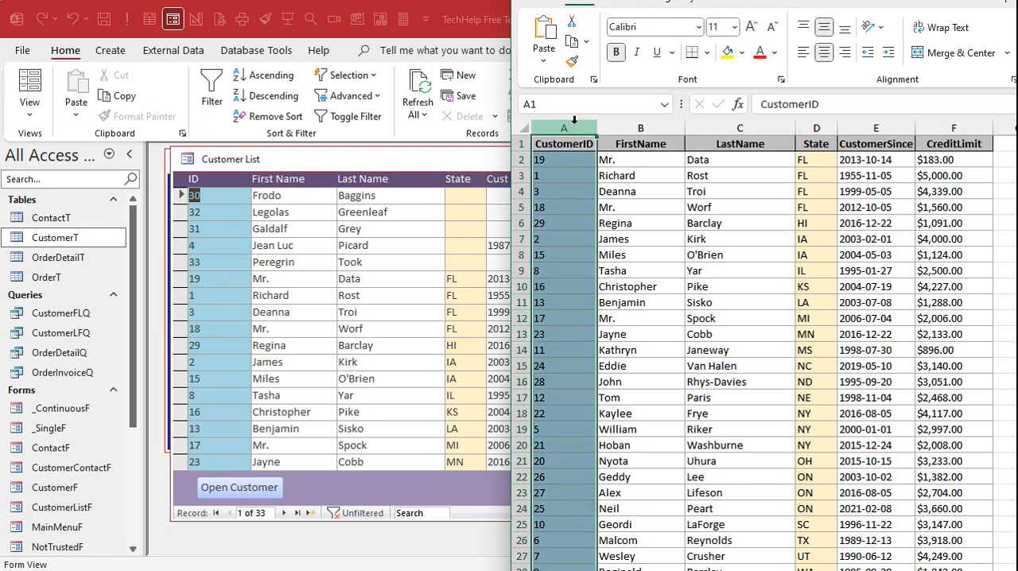
{"action": "left_click", "coordinate": [958, 124]}
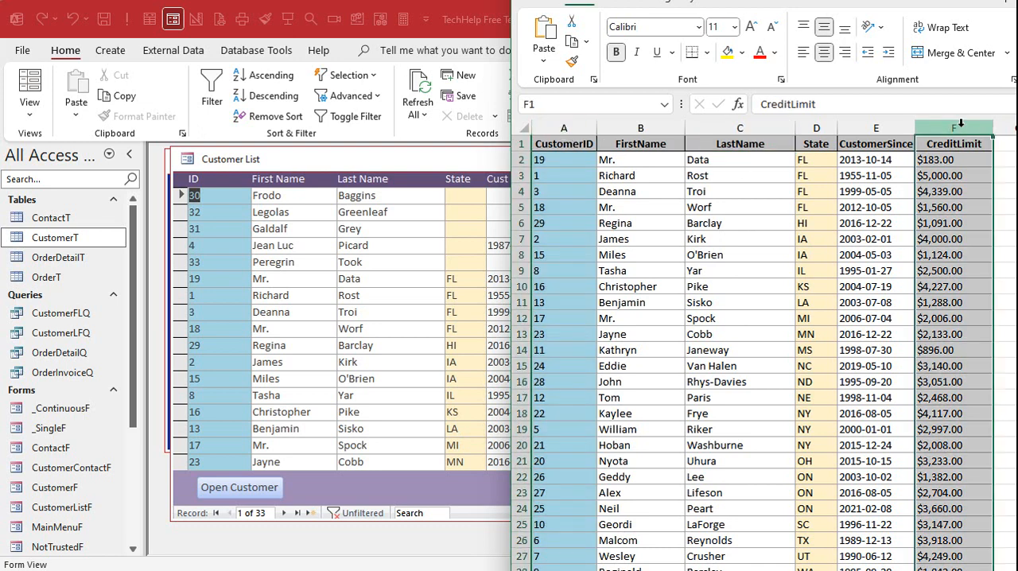
{"action": "left_click", "coordinate": [515, 144]}
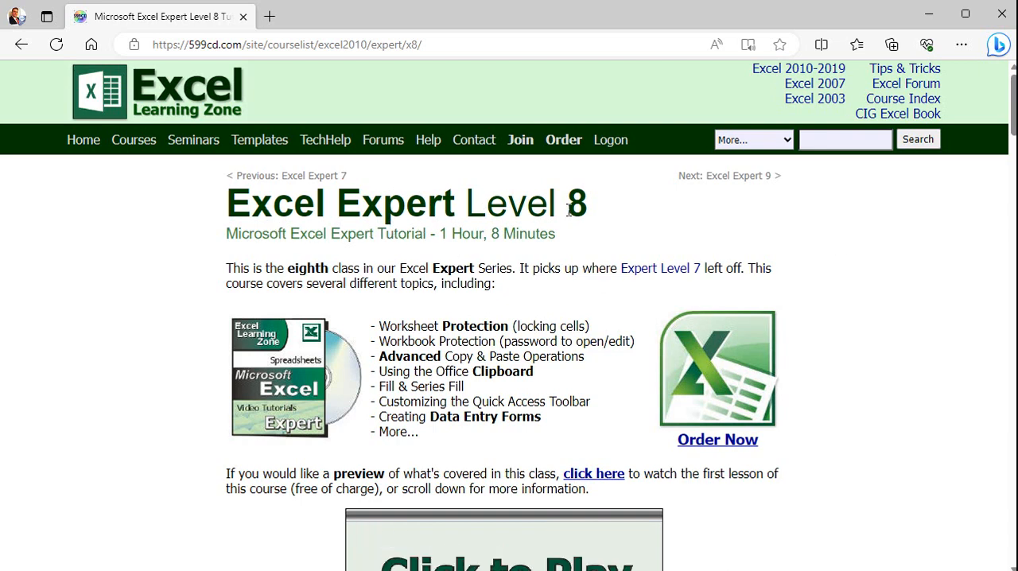
- Read the worksheet protection topics on the Excel Expert Level 8 course page in the browser
{"action": "left_click_drag", "start_coordinate": [397, 326], "coordinate": [590, 322]}
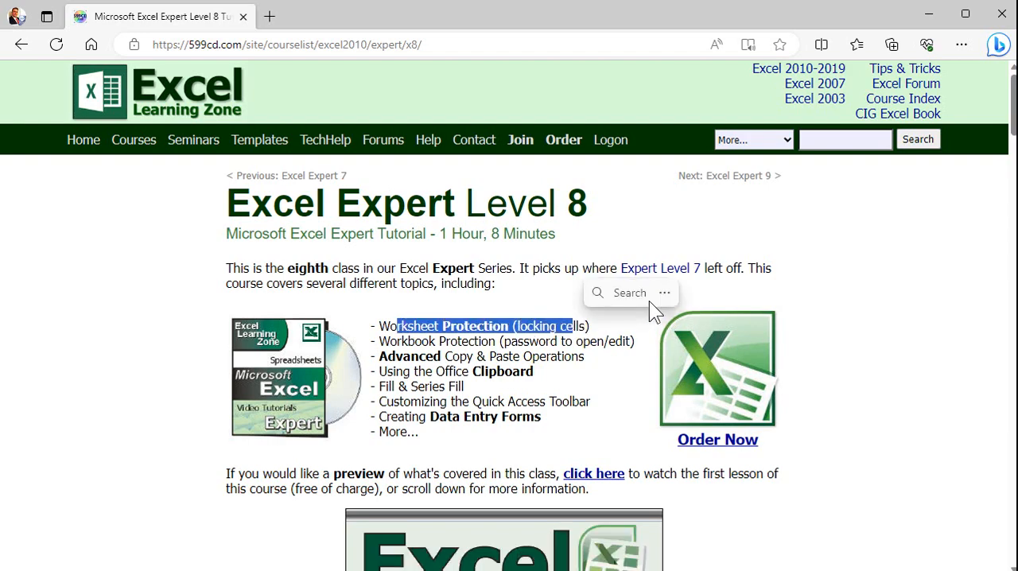
{"action": "left_click", "coordinate": [615, 325]}
{"action": "scroll", "coordinate": [636, 313], "scroll_direction": "down", "scroll_amount": 5}
{"action": "scroll", "coordinate": [636, 315], "scroll_direction": "down", "scroll_amount": 2}
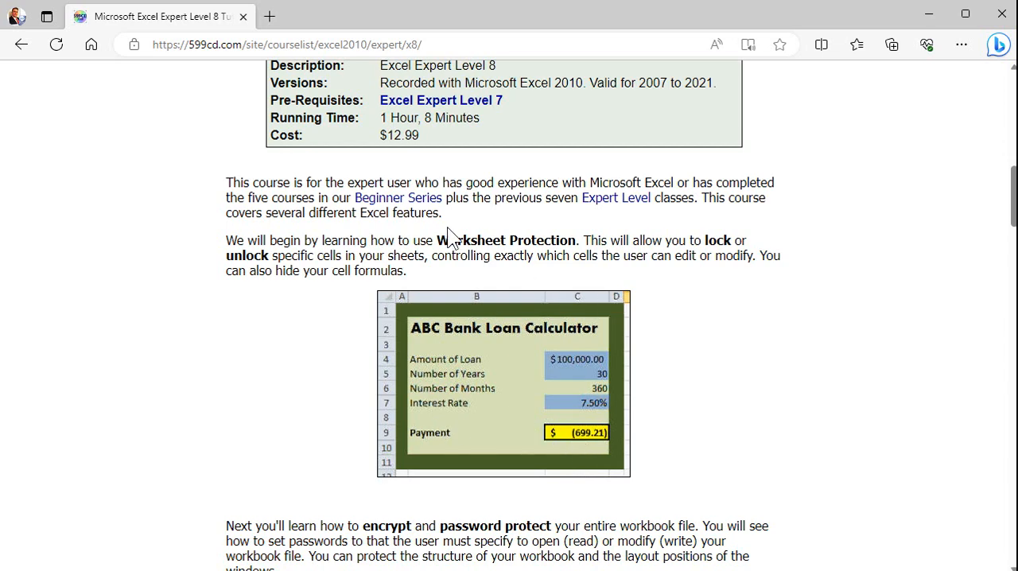
{"action": "scroll", "coordinate": [736, 287], "scroll_direction": "up", "scroll_amount": 10}
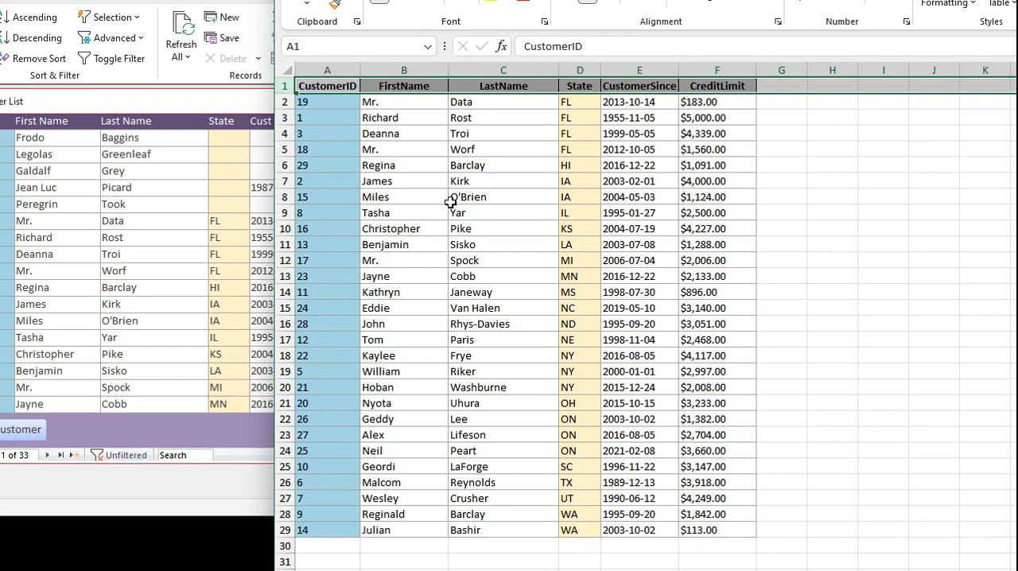
- Overwrite the customer ID in cell A13 of the exported workbook with cow
{"action": "left_click", "coordinate": [343, 72]}
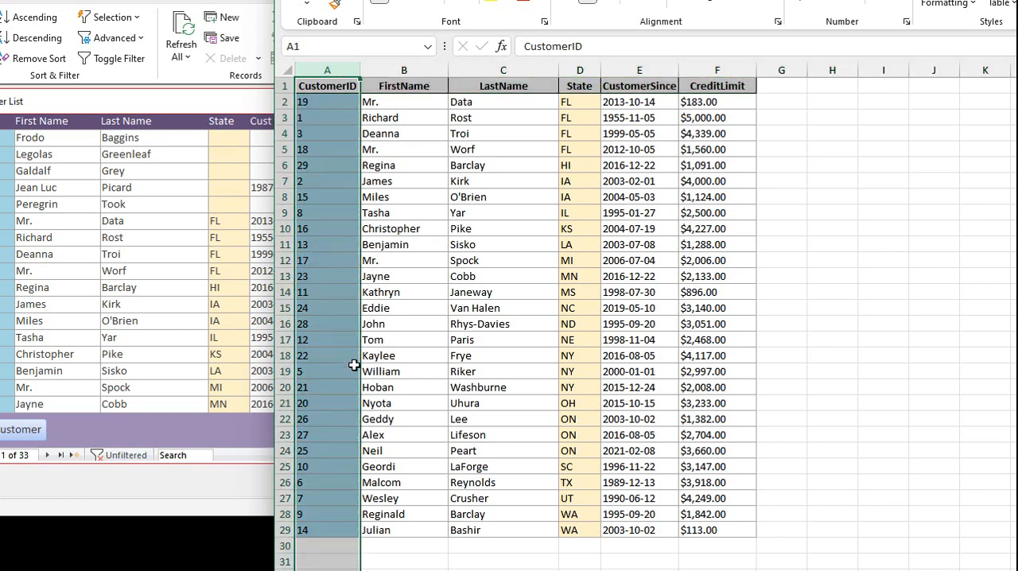
{"action": "left_click", "coordinate": [339, 272]}
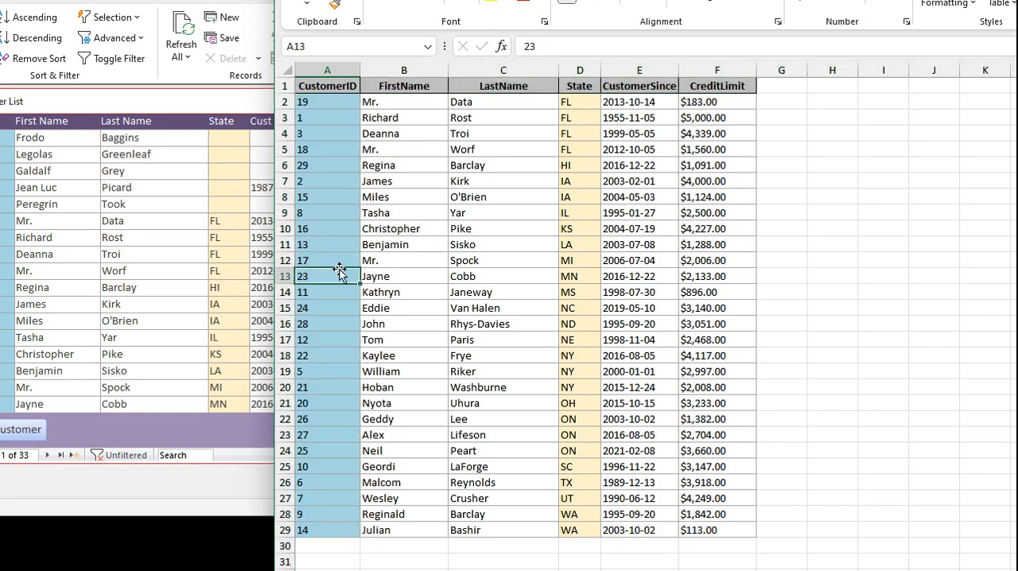
{"action": "type", "text": "cow"}
{"action": "key", "text": "Return"}
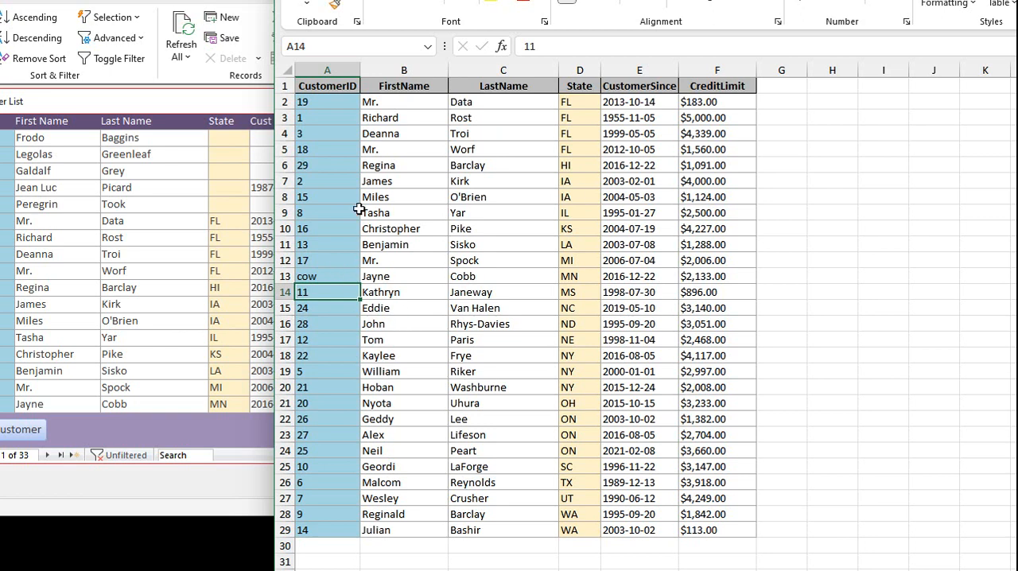
{"action": "left_click", "coordinate": [402, 278]}
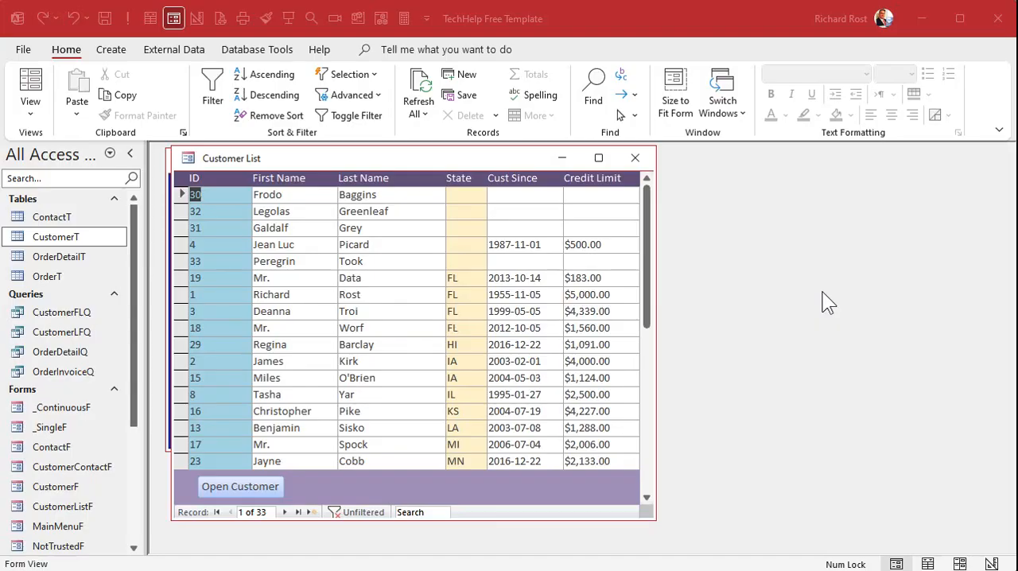
- Switch to Access, close the Customer List form and open the CustomerT table in Datasheet view
{"action": "left_click", "coordinate": [635, 158]}
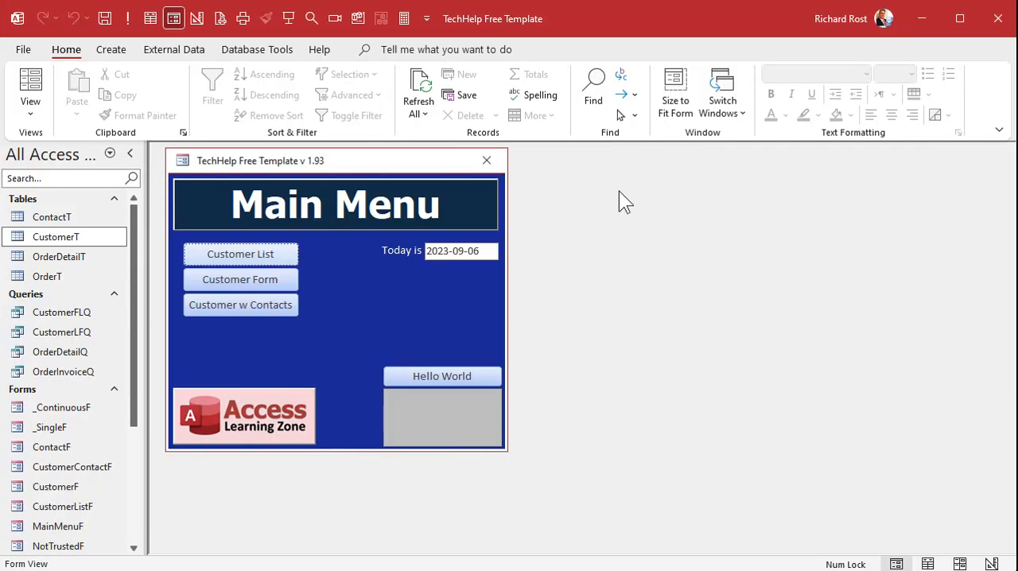
{"action": "double_click", "coordinate": [67, 235]}
{"action": "left_click_drag", "start_coordinate": [373, 189], "coordinate": [382, 158]}
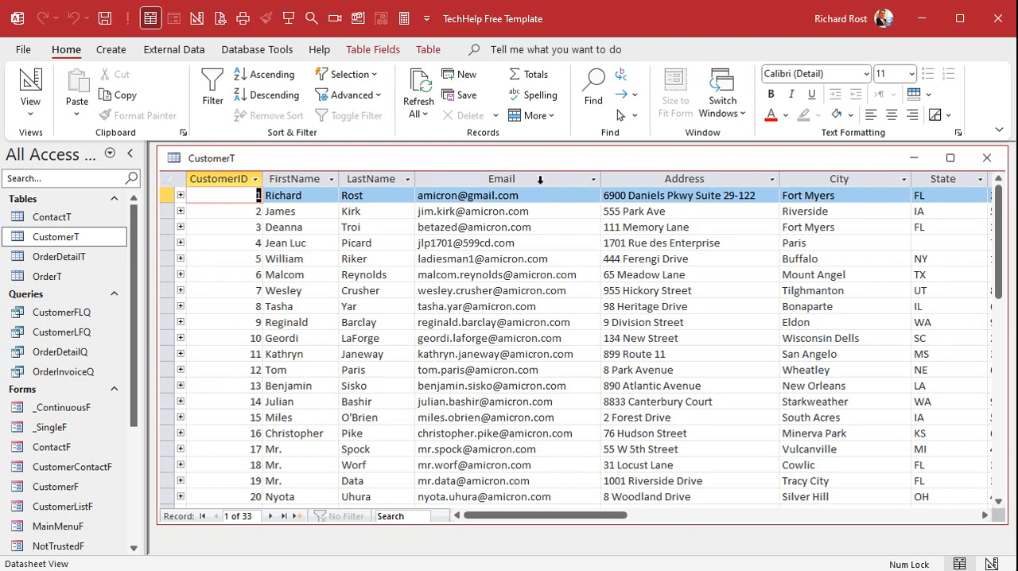
- Try a light red background on the CustomerT datasheet, and a light blue-gray one with only the Email column selected
{"action": "left_click", "coordinate": [852, 115]}
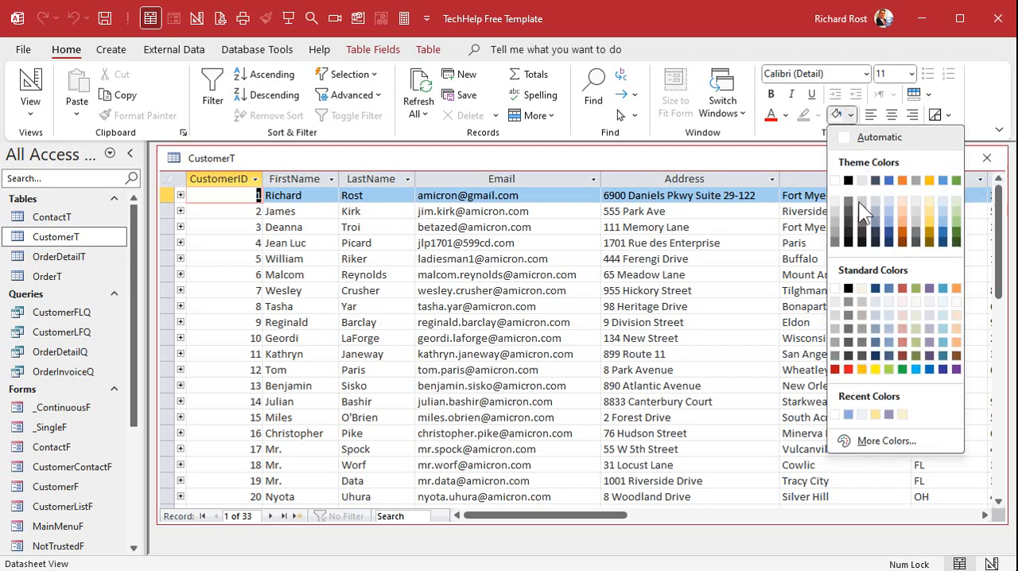
{"action": "left_click", "coordinate": [900, 322]}
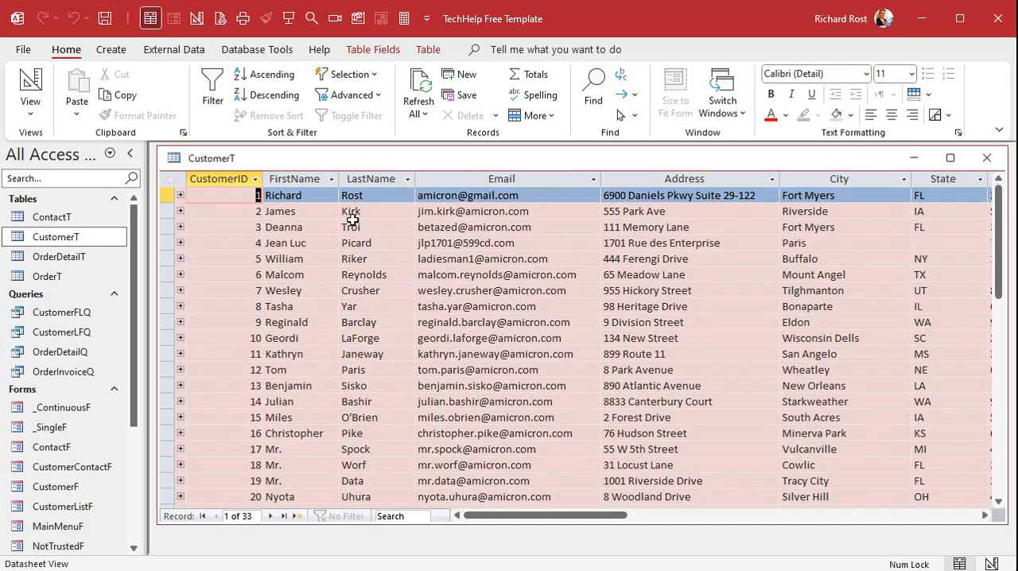
{"action": "left_click", "coordinate": [471, 180]}
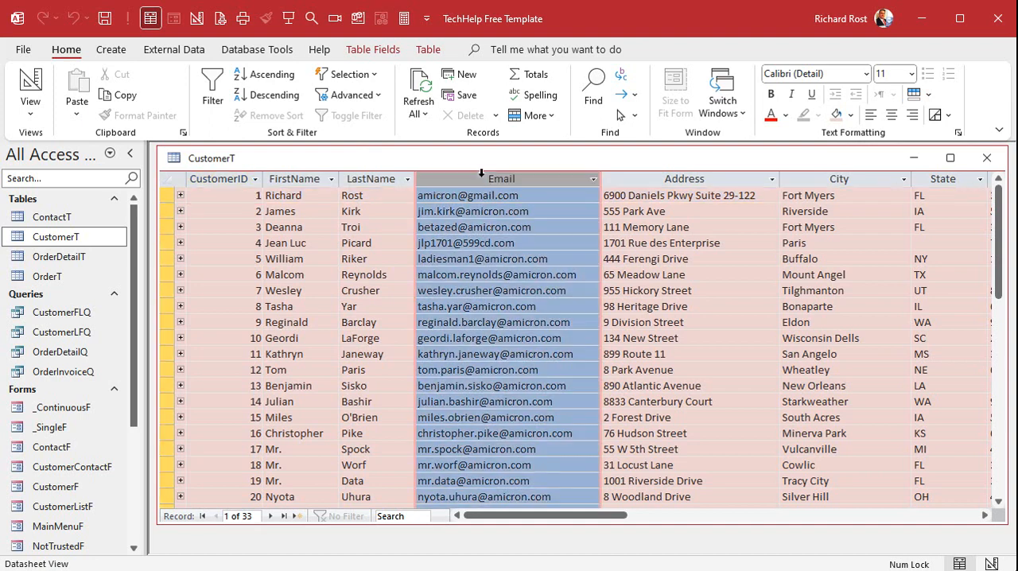
{"action": "left_click", "coordinate": [850, 115]}
{"action": "left_click", "coordinate": [877, 315]}
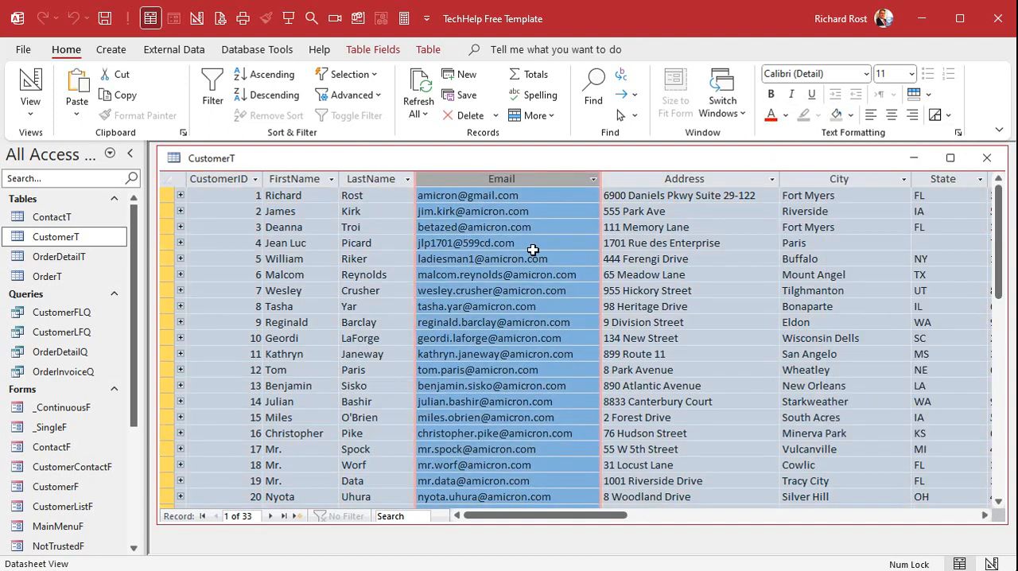
{"action": "left_click", "coordinate": [724, 402]}
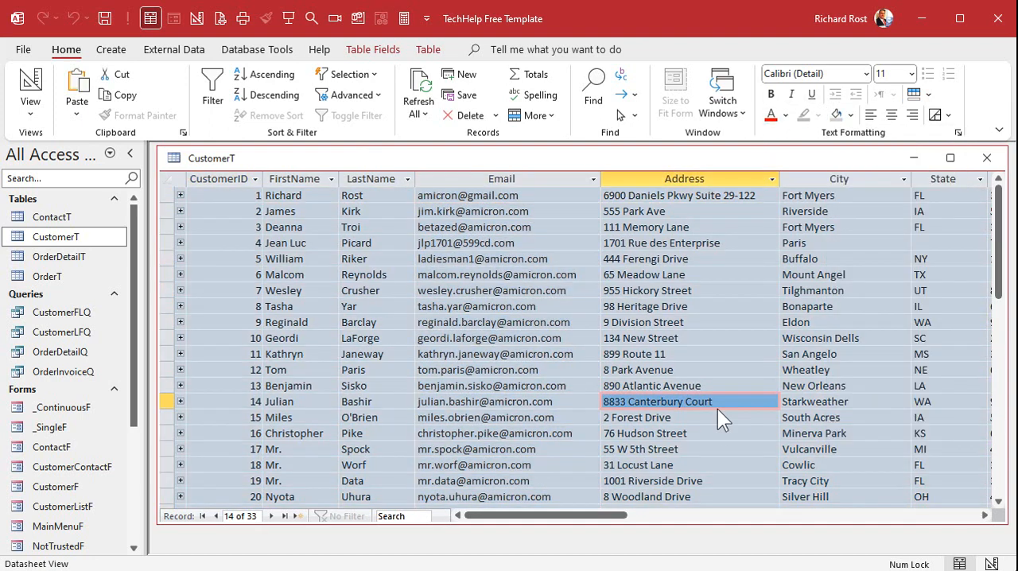
- Try light red as the alternate row color of the CustomerT datasheet and reset the alternate row color to No Color
{"action": "left_click", "coordinate": [929, 95]}
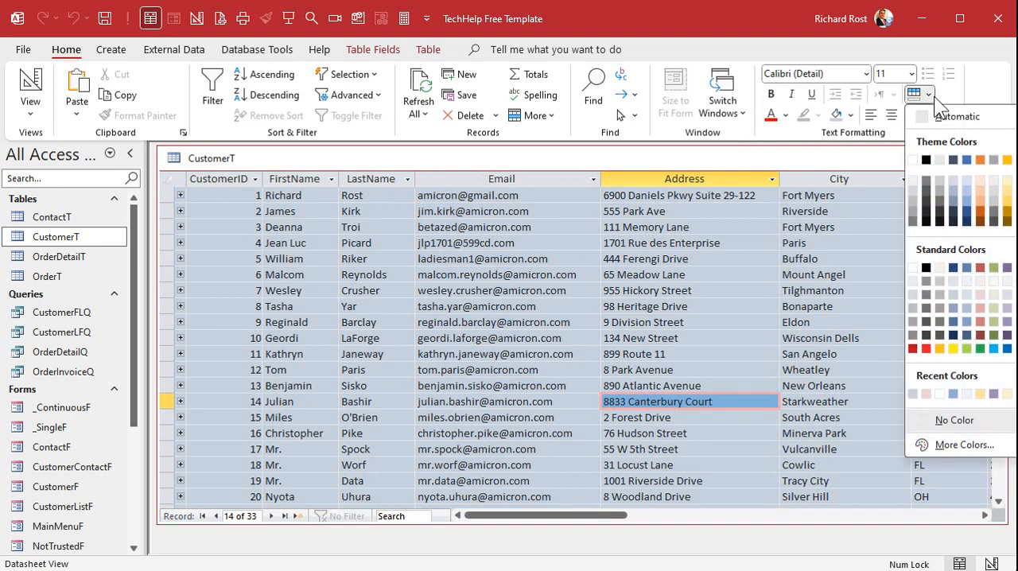
{"action": "left_click", "coordinate": [984, 297]}
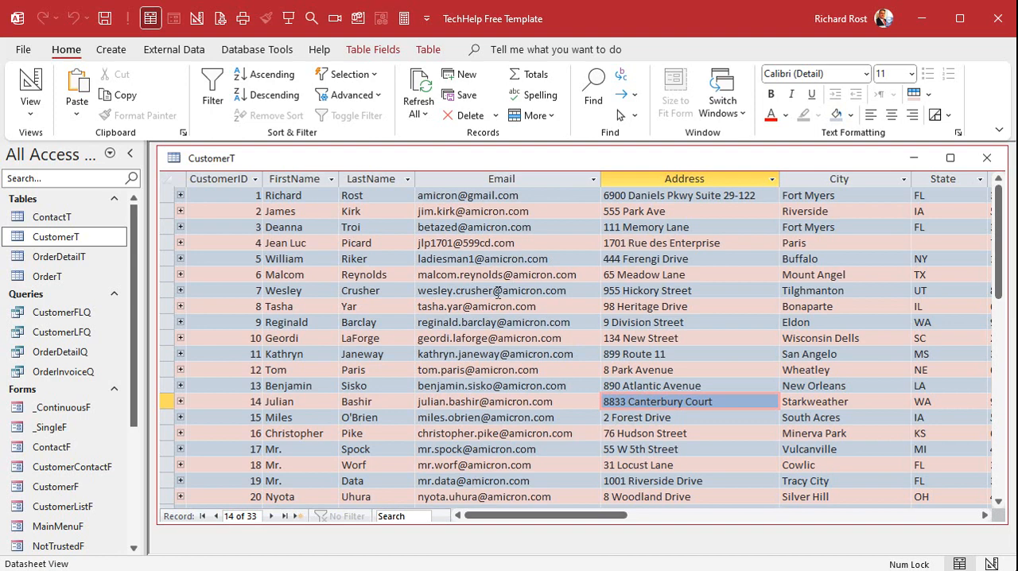
{"action": "left_click", "coordinate": [927, 93]}
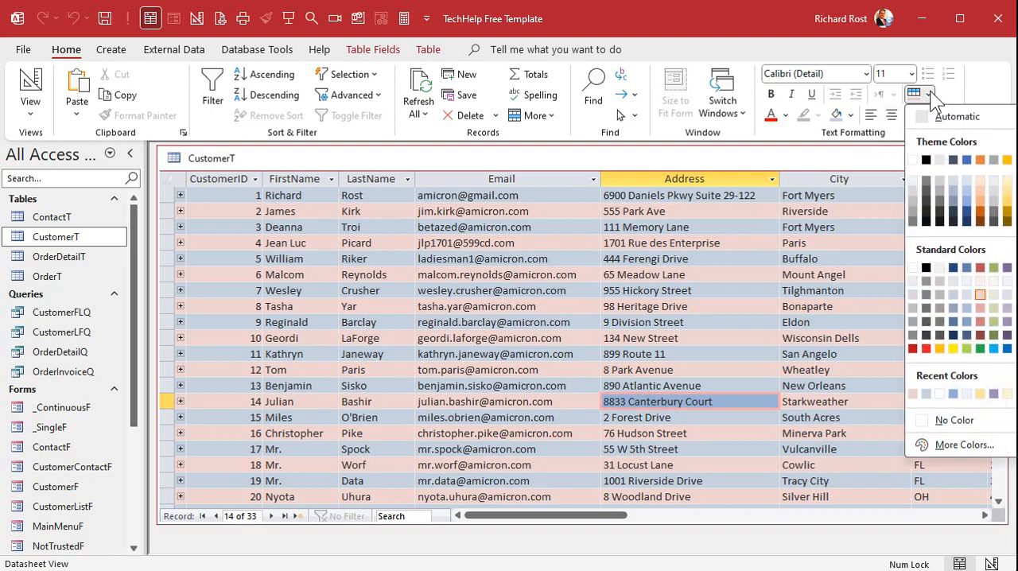
{"action": "left_click", "coordinate": [959, 422]}
{"action": "left_click", "coordinate": [703, 295]}
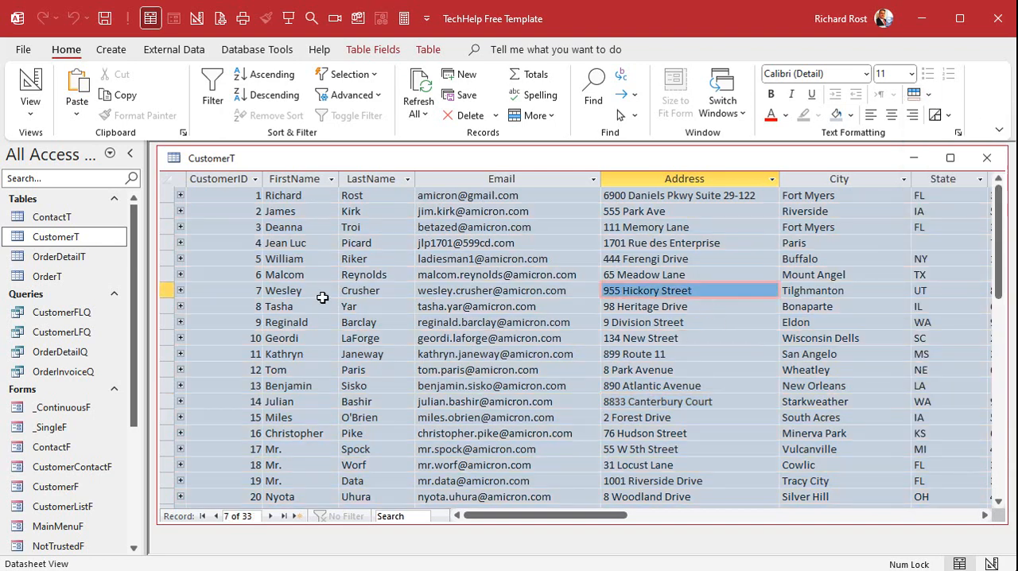
- Set the background color of the CustomerT datasheet to white
{"action": "left_click", "coordinate": [849, 114]}
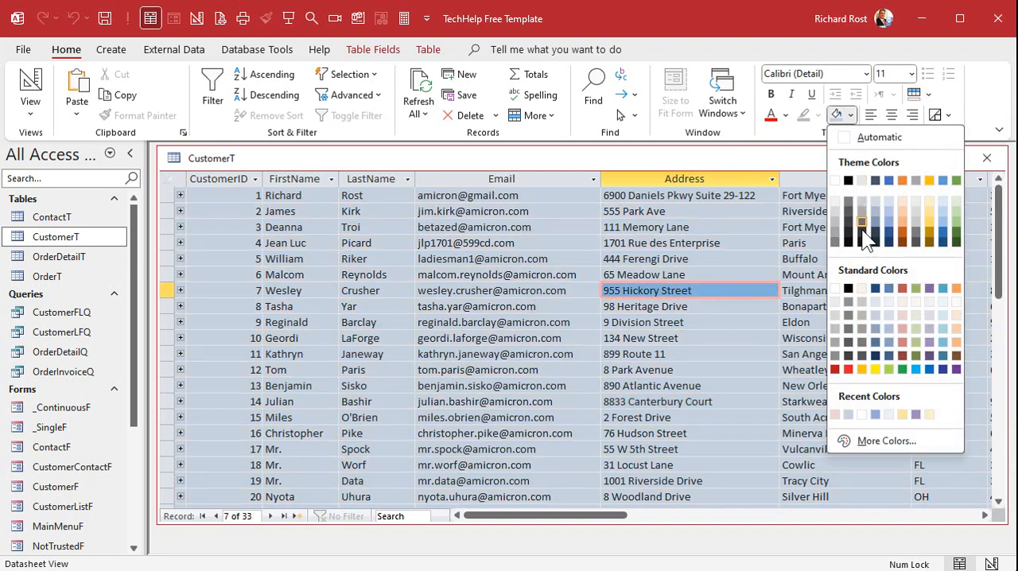
{"action": "left_click", "coordinate": [835, 288]}
{"action": "left_click", "coordinate": [541, 241]}
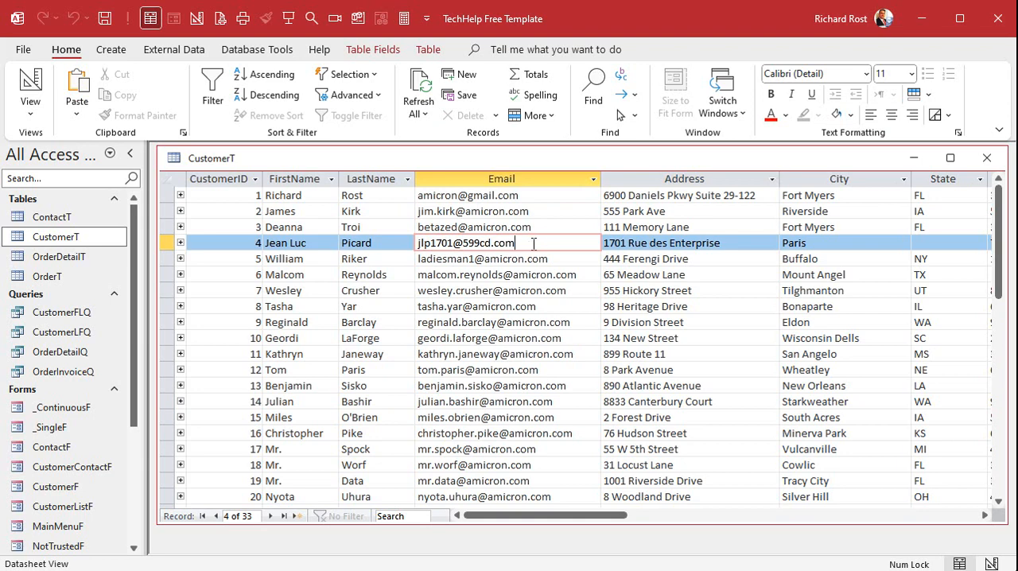